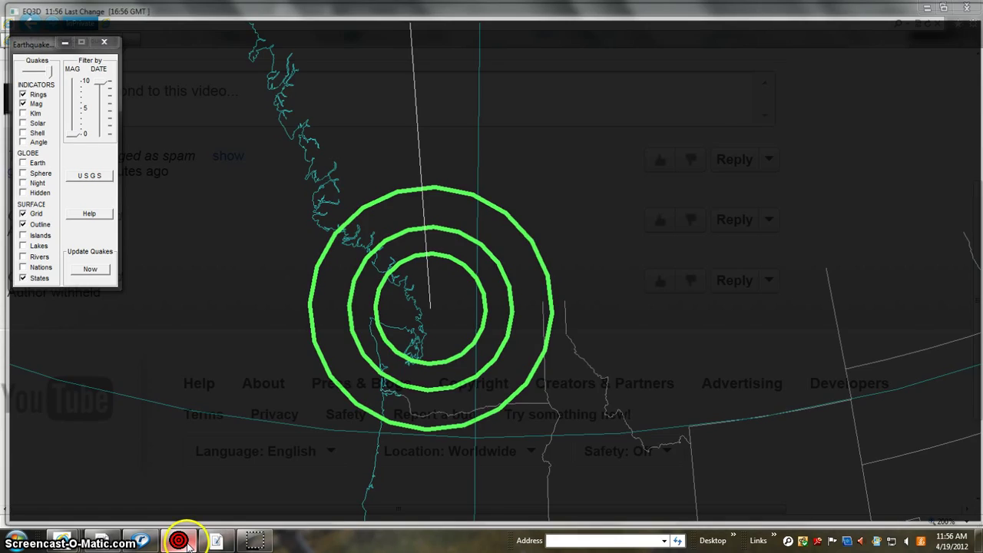
# - Switch to the other browser window showing the NIGHT video's comments and sign in to YouTube there
pyautogui.click(184, 475)
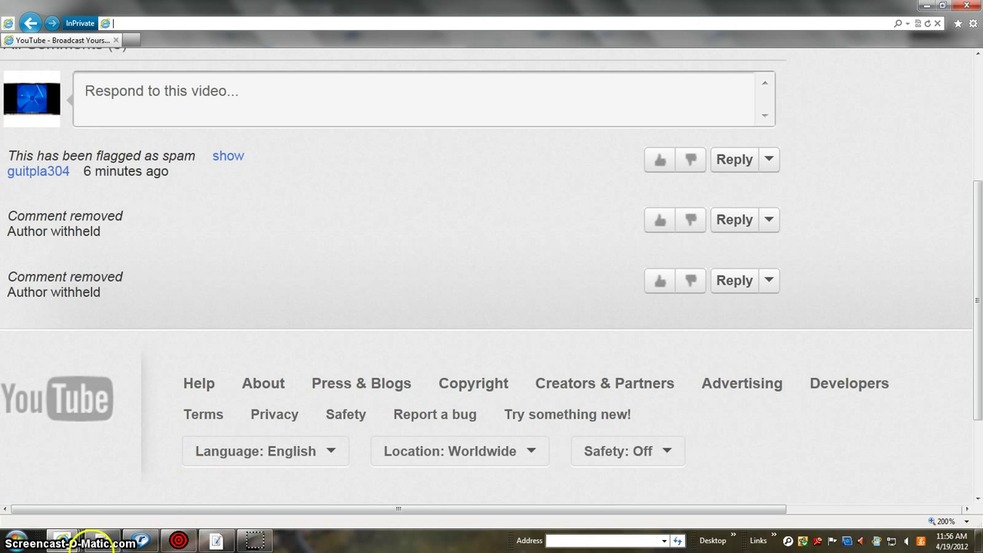
pyautogui.moveTo(85, 538)
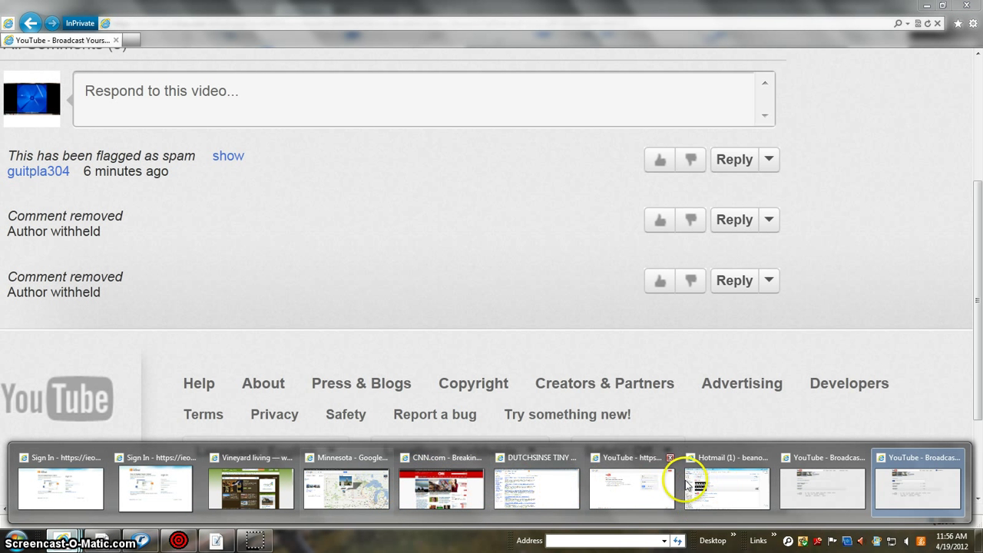
pyautogui.moveTo(846, 492)
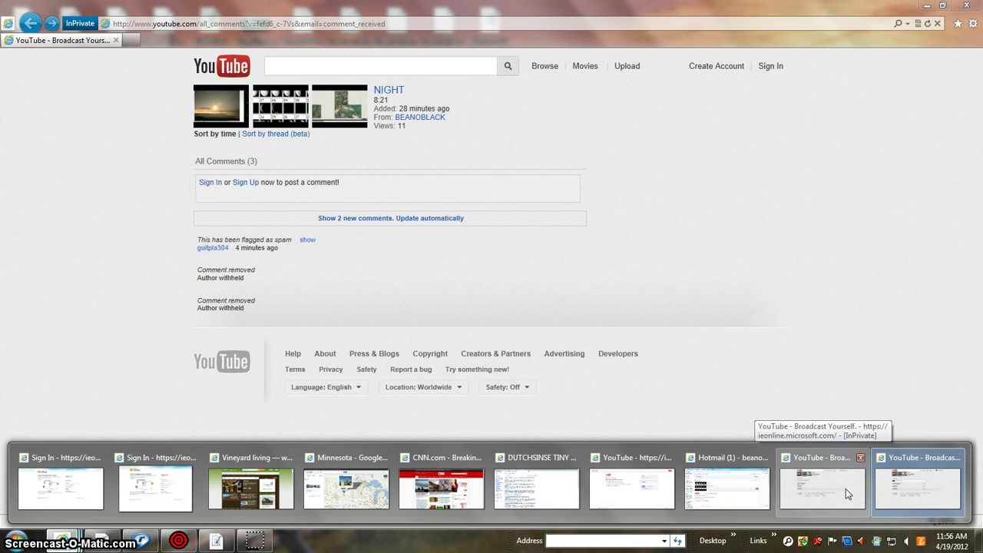
pyautogui.click(846, 489)
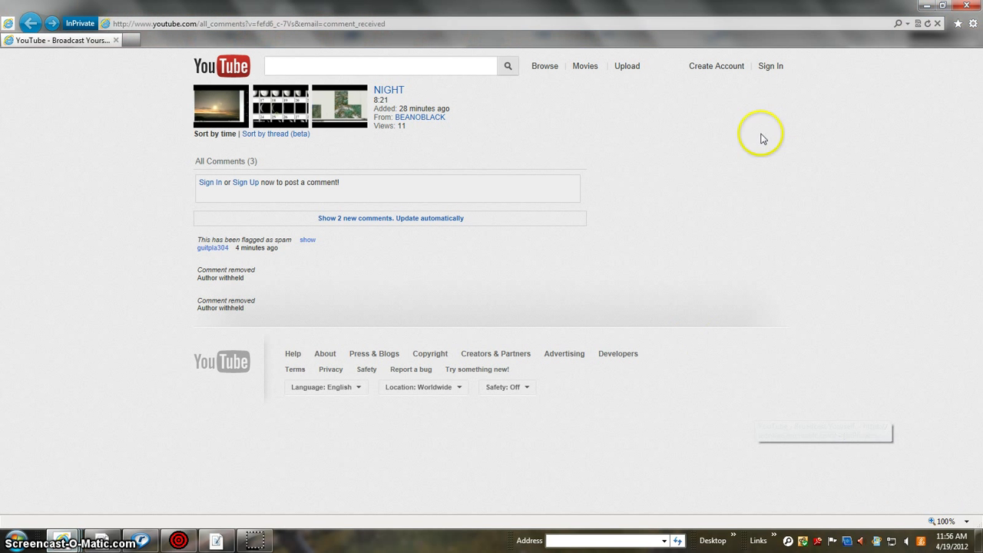
pyautogui.click(772, 66)
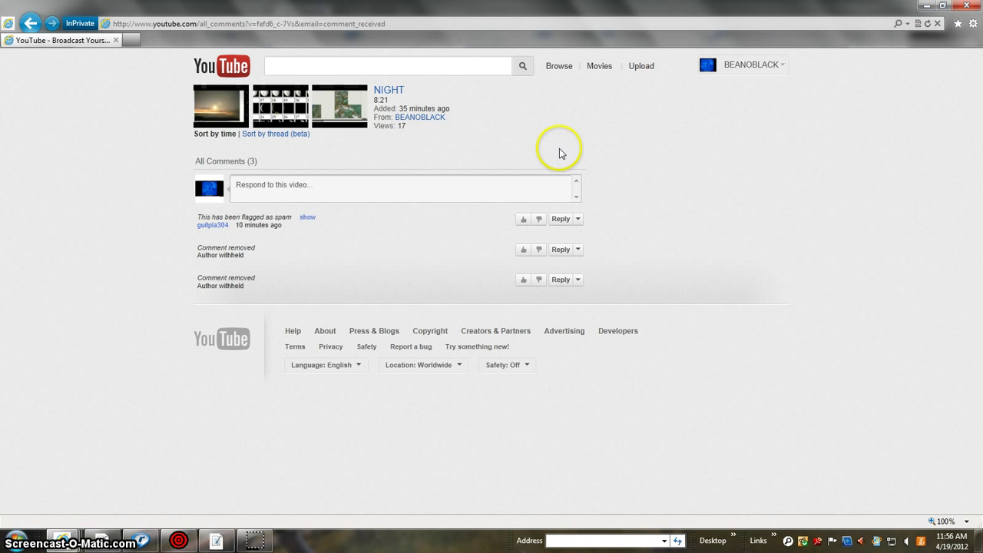
# - Check the account's message inbox and open the Video Manager's uploads list
pyautogui.click(749, 66)
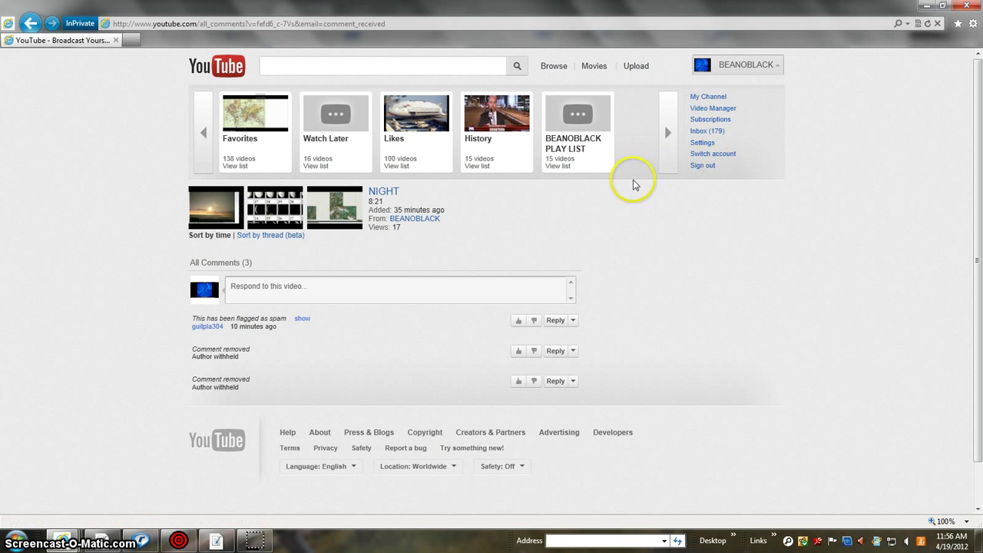
pyautogui.click(713, 110)
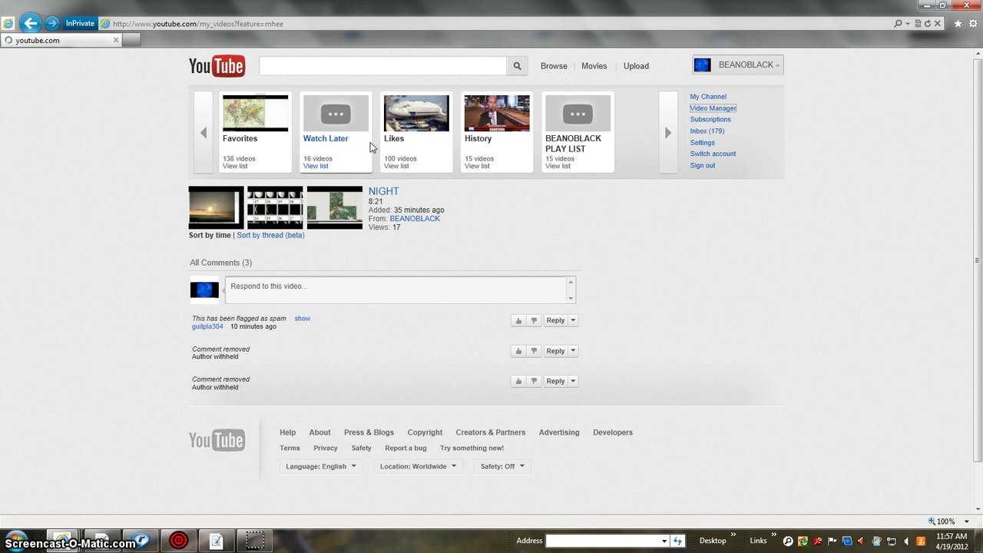
pyautogui.click(704, 106)
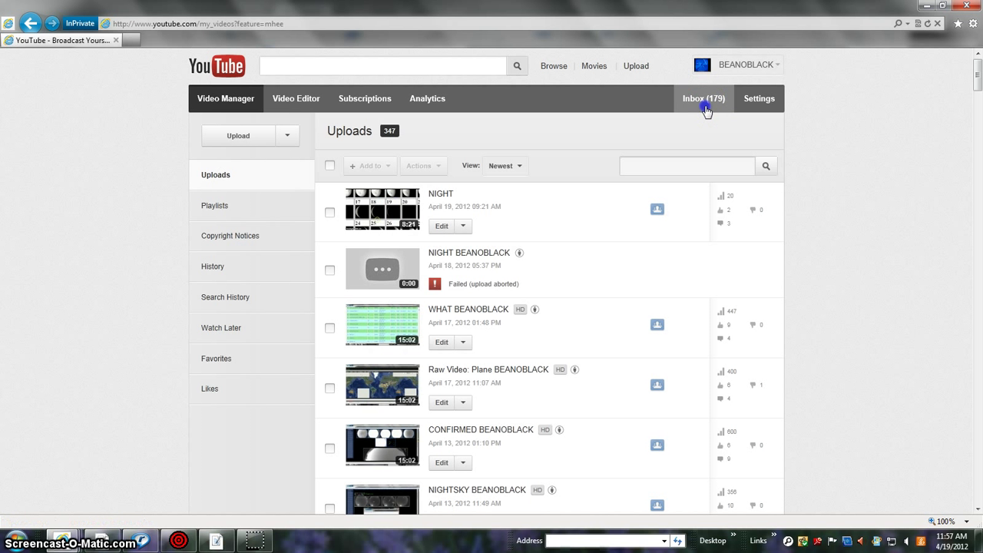
pyautogui.click(461, 311)
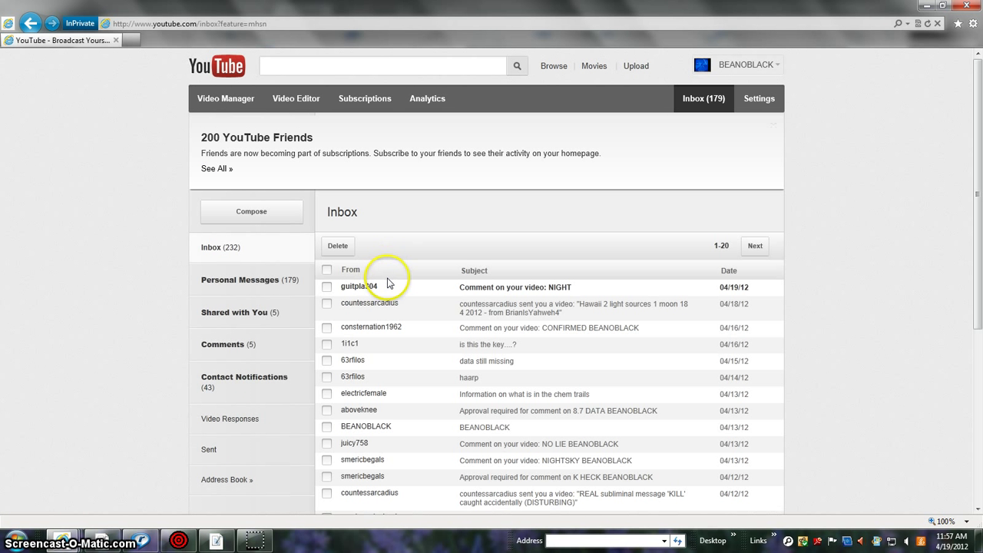
pyautogui.click(768, 68)
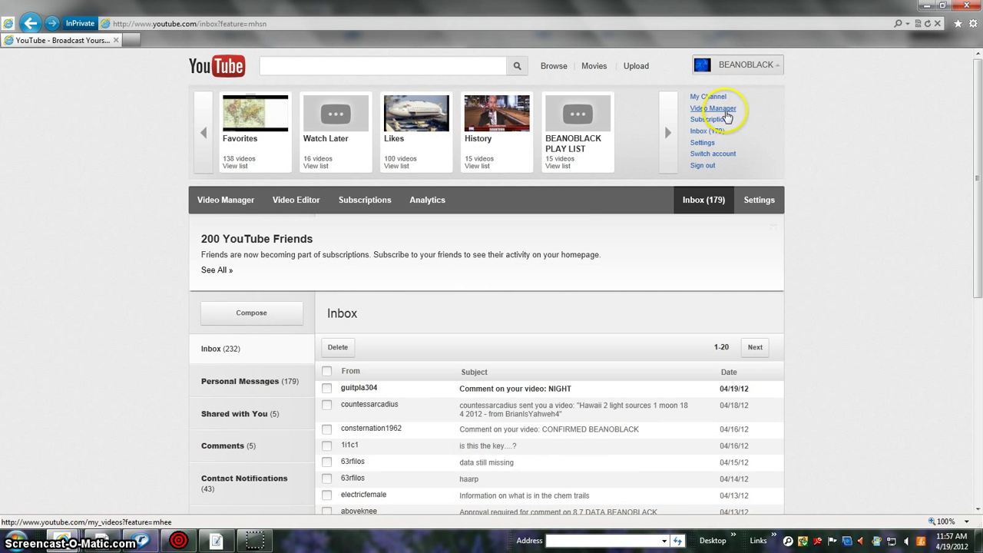
pyautogui.click(714, 109)
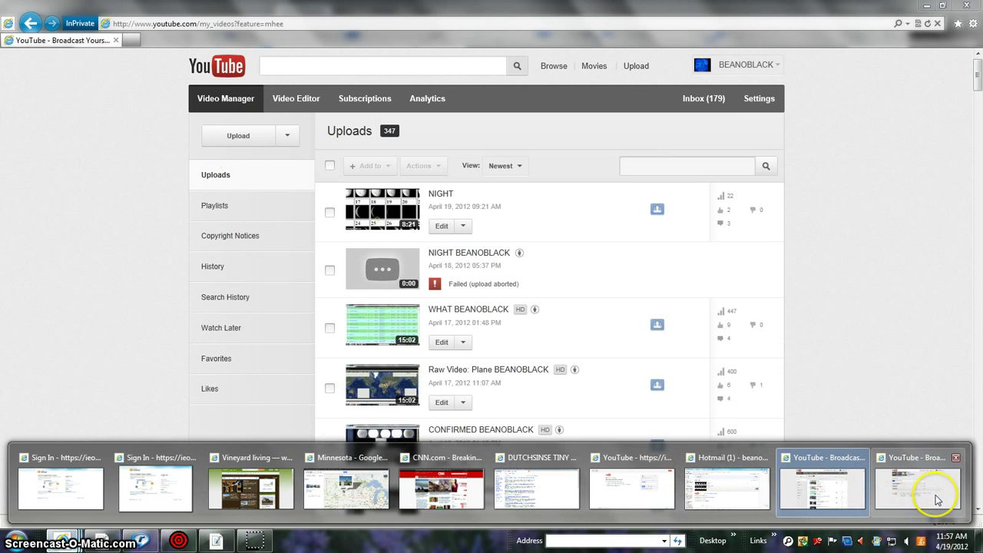
# - Switch to the enlarged YouTube comments window and set its page zoom to 100%
pyautogui.click(928, 490)
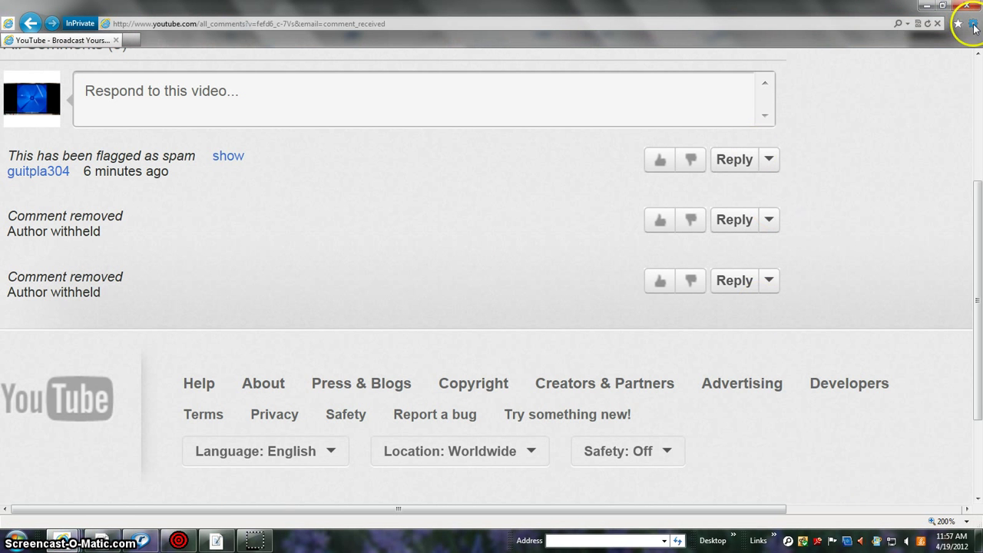
pyautogui.click(972, 24)
pyautogui.moveTo(889, 71)
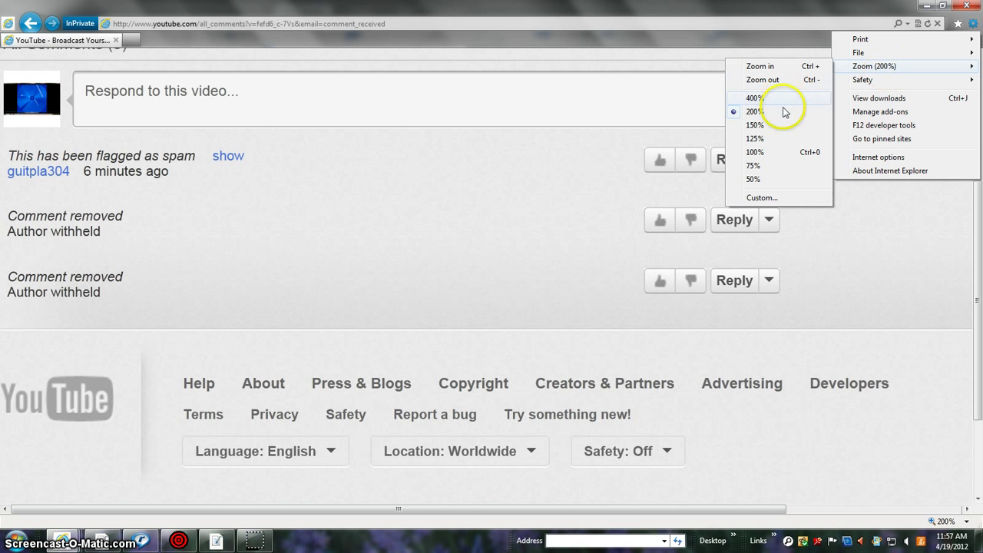
pyautogui.click(775, 152)
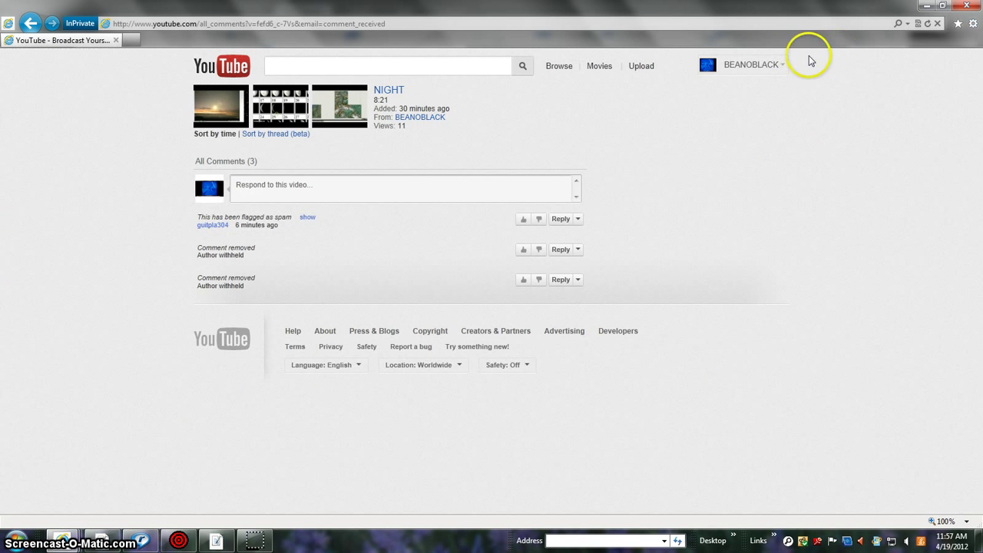
# - Open the WHAT BEANOBLACK upload for editing from the Video Manager and copy its entire description
pyautogui.click(779, 66)
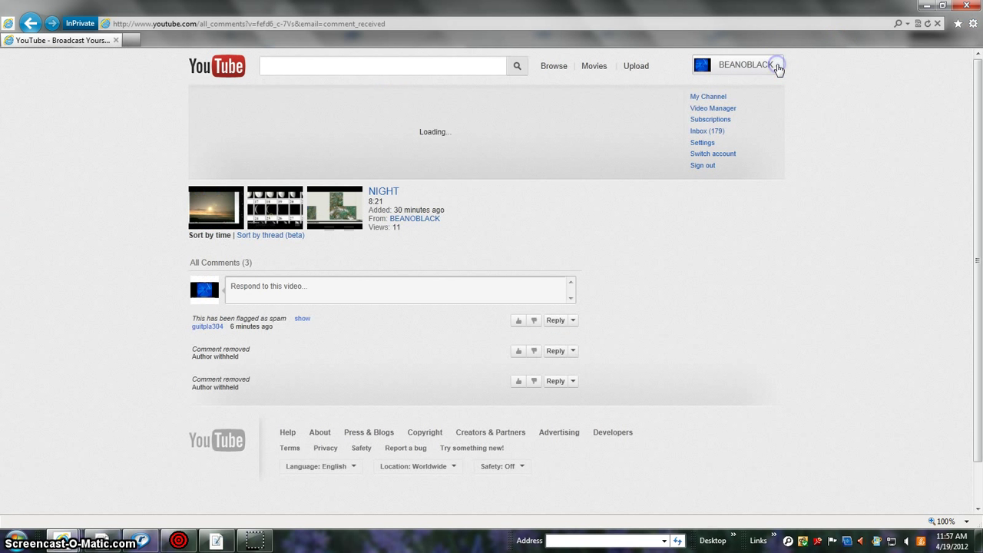
pyautogui.click(730, 110)
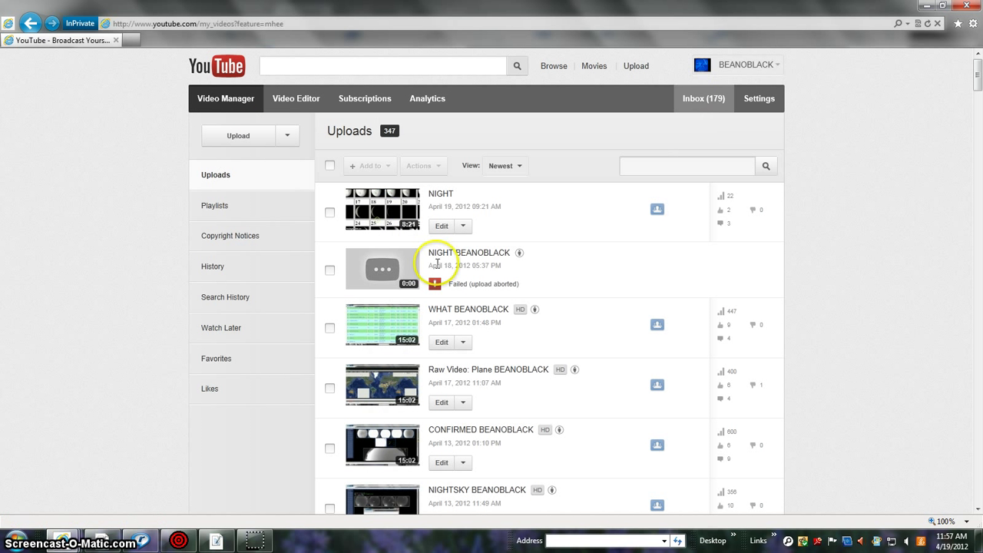
pyautogui.click(442, 342)
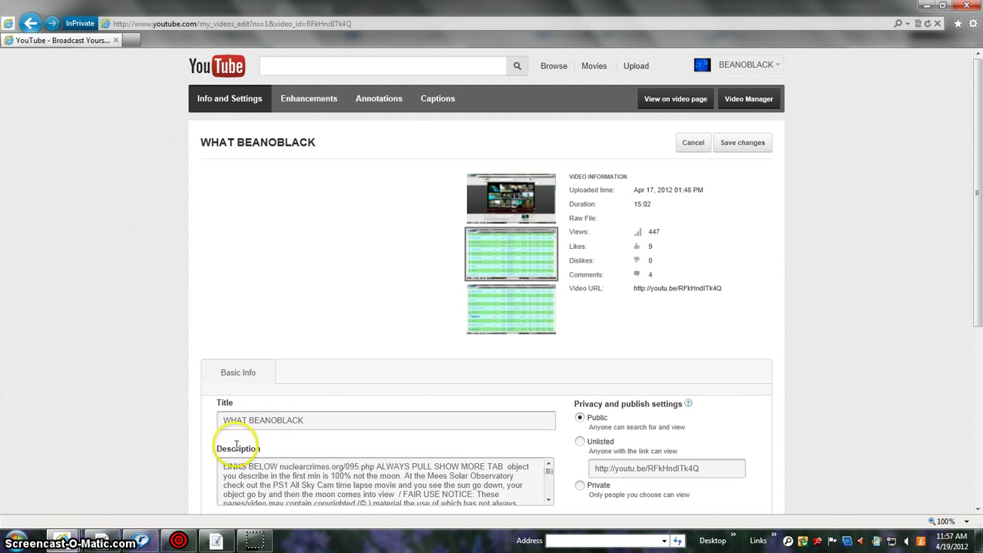
pyautogui.moveTo(224, 467); pyautogui.dragTo(355, 529)
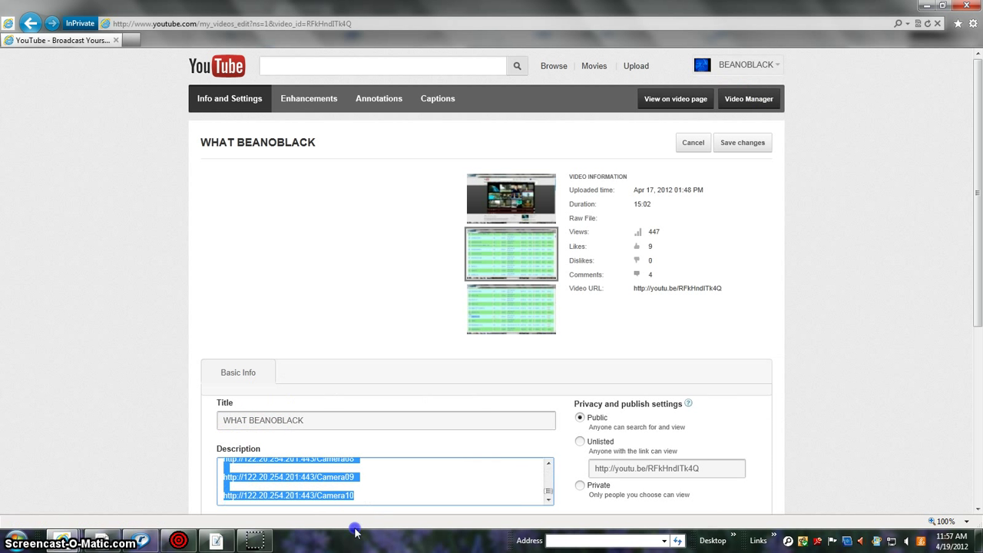
pyautogui.rightClick(343, 500)
pyautogui.click(366, 451)
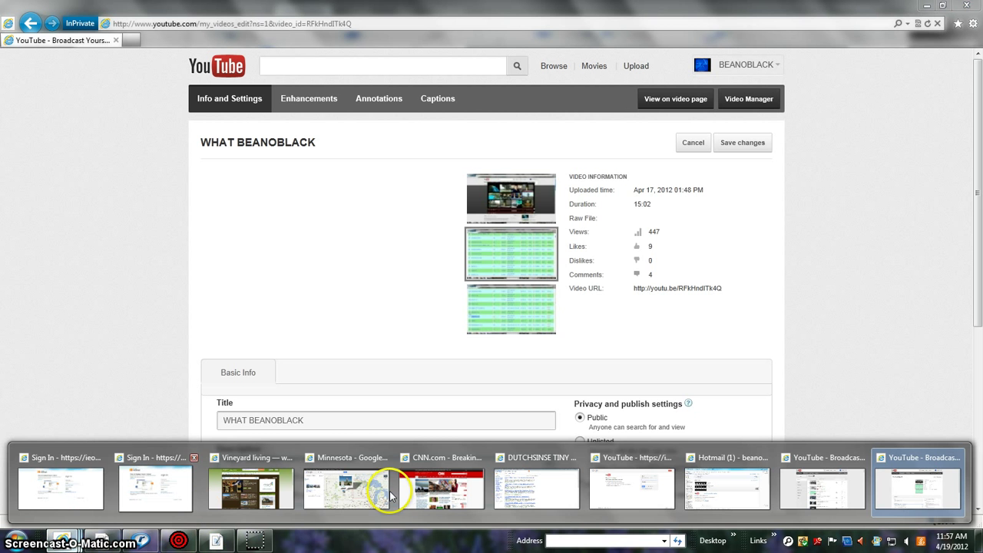
# - In the other Video Manager window, edit the NIGHT upload and set its title to NIGHT BEANOBLACK
pyautogui.click(841, 489)
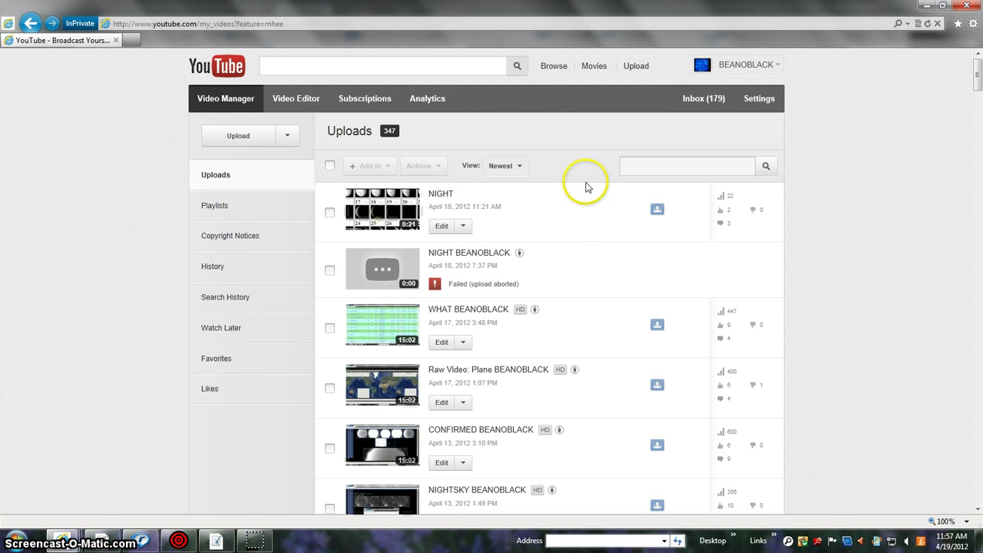
pyautogui.click(444, 225)
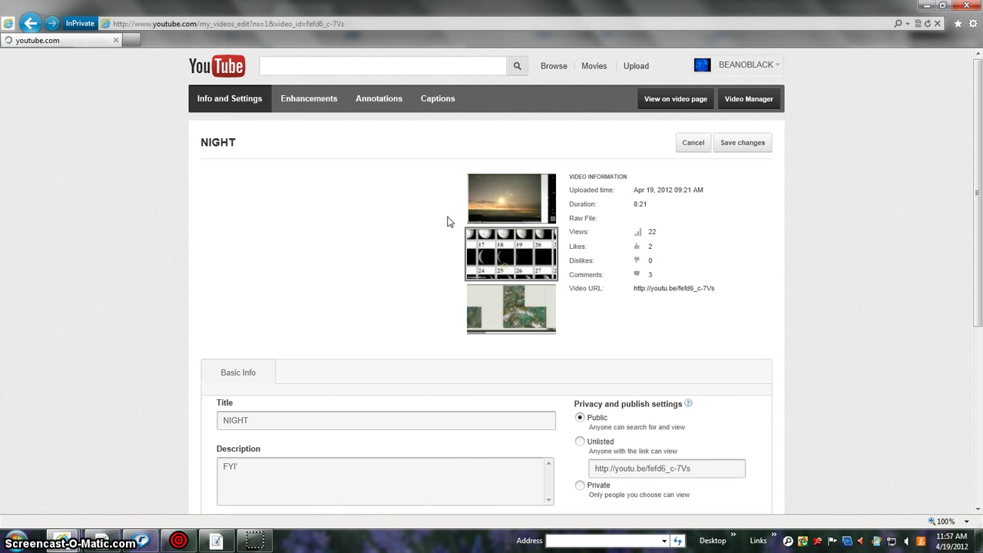
pyautogui.click(259, 423)
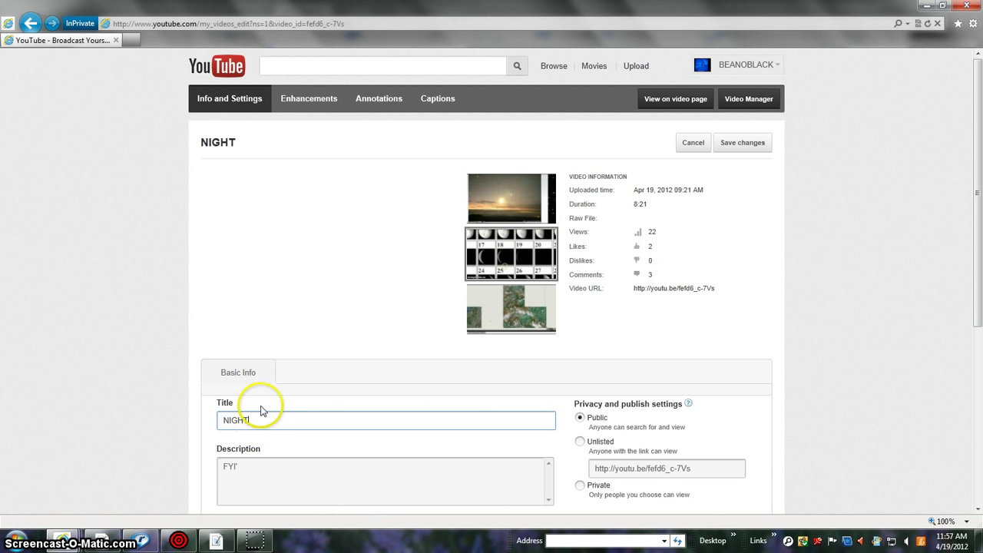
pyautogui.write('BGEANOBLACK')
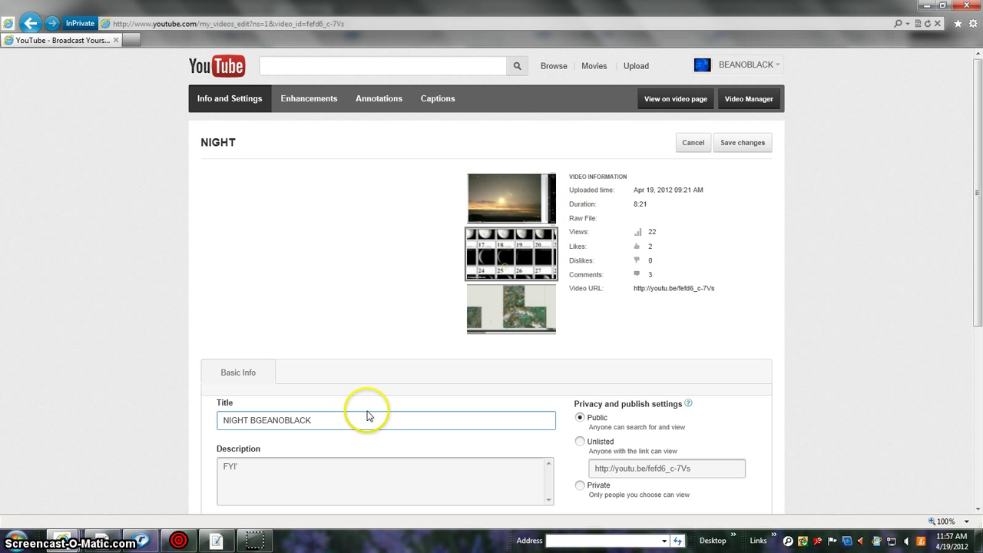
pyautogui.click(262, 420)
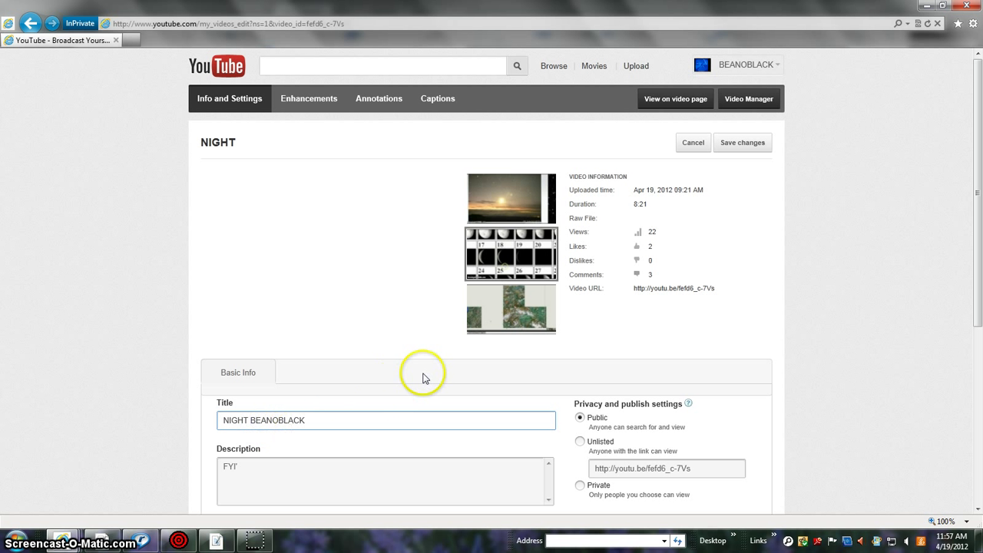
# - Replace the NIGHT video's description with the text copied from the WHAT BEANOBLACK video
pyautogui.click(254, 467)
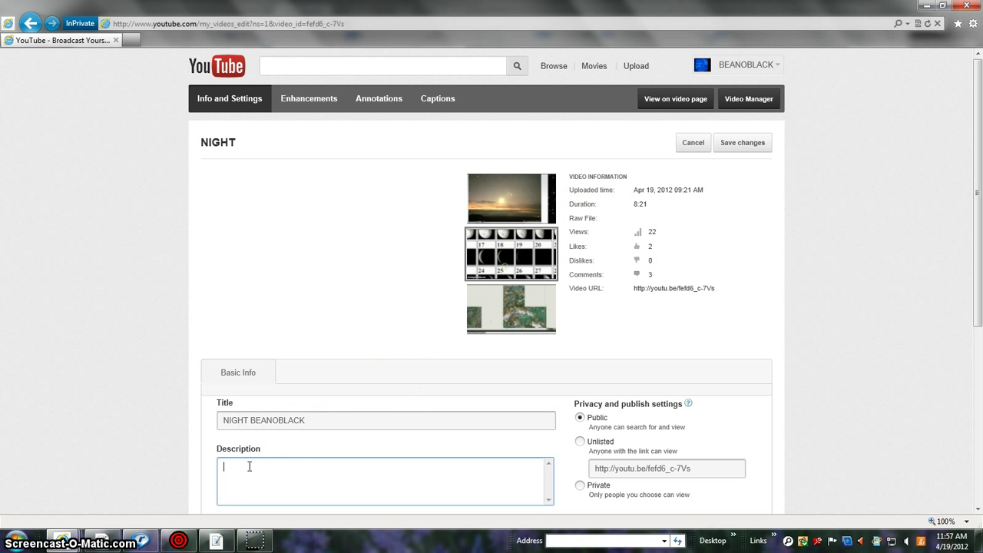
pyautogui.rightClick(245, 470)
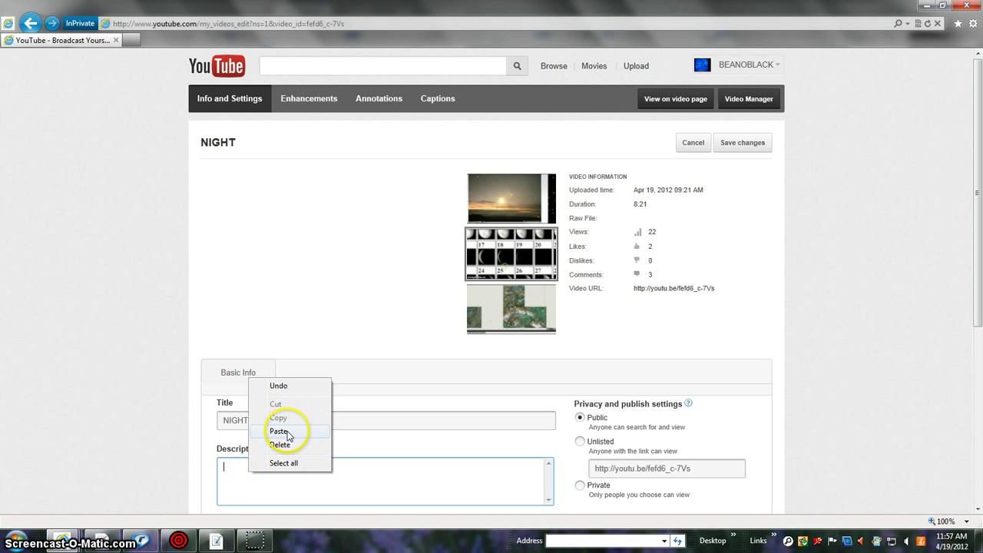
pyautogui.click(284, 433)
# - Clear the existing text from the NIGHT video's tags
pyautogui.click(979, 206)
pyautogui.scroll(-4, 979, 251)
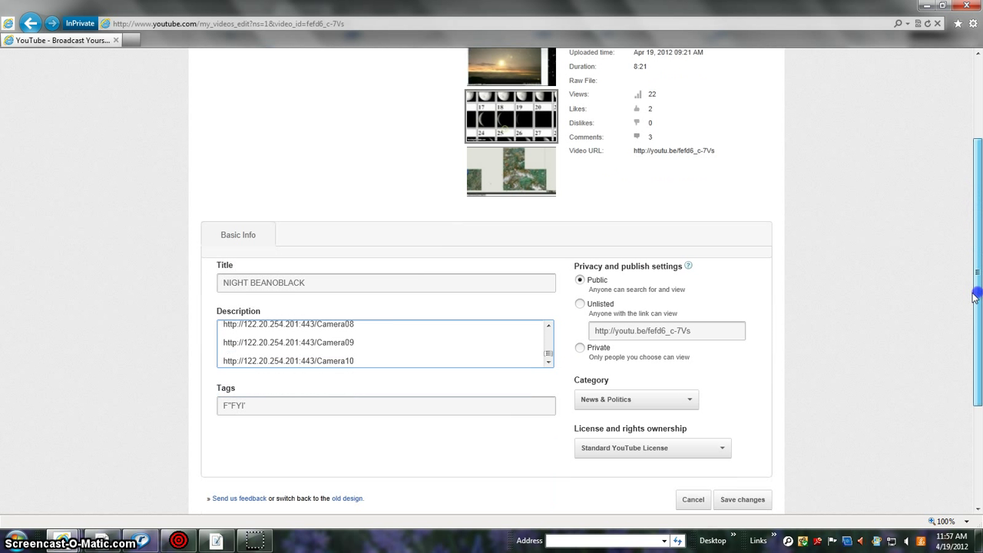
pyautogui.click(247, 406)
pyautogui.press('BackSpace')
pyautogui.press('BackSpace')
pyautogui.press('BackSpace')
pyautogui.press('BackSpace')
pyautogui.press('BackSpace')
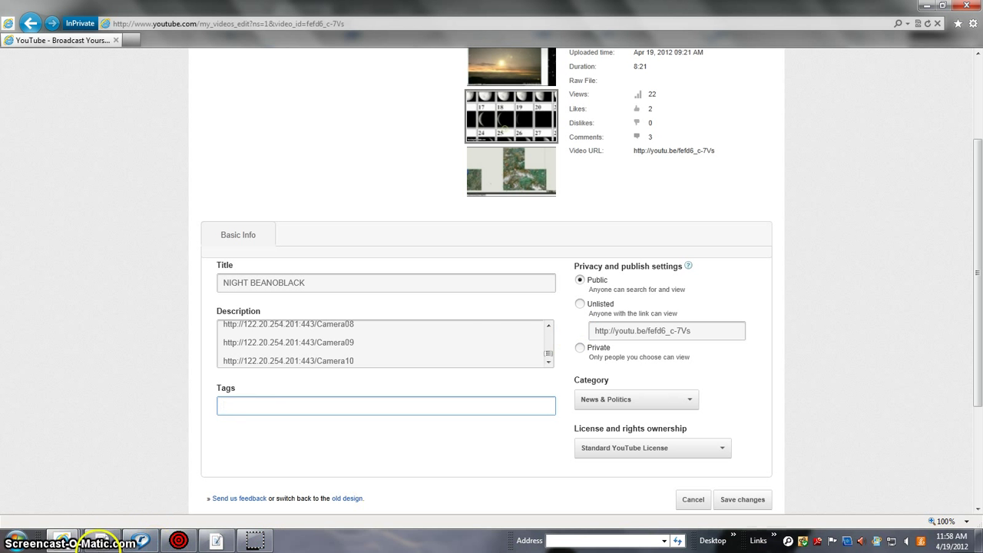
# - Return to the WHAT BEANOBLACK edit page, look over its tags and switch the page back to the old design
pyautogui.moveTo(62, 540)
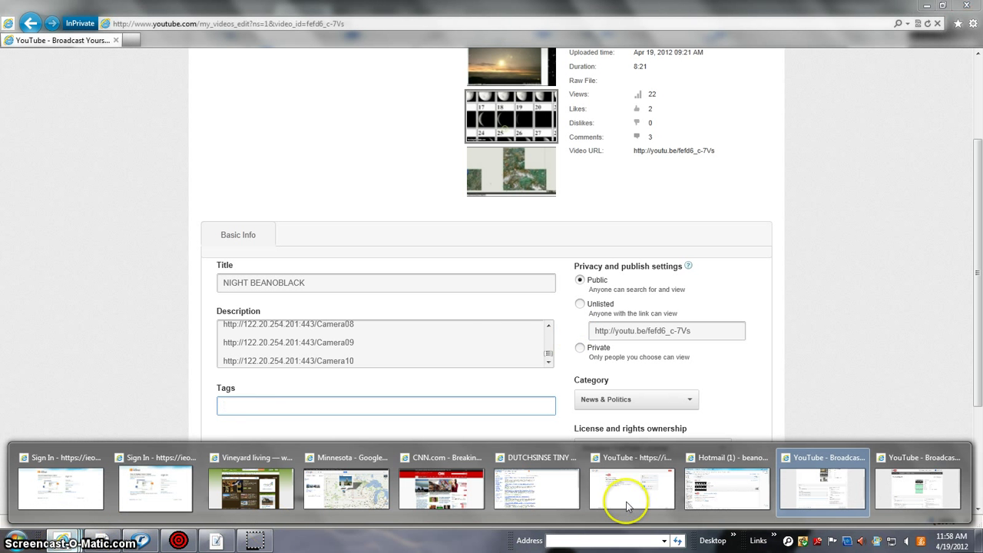
pyautogui.click(919, 503)
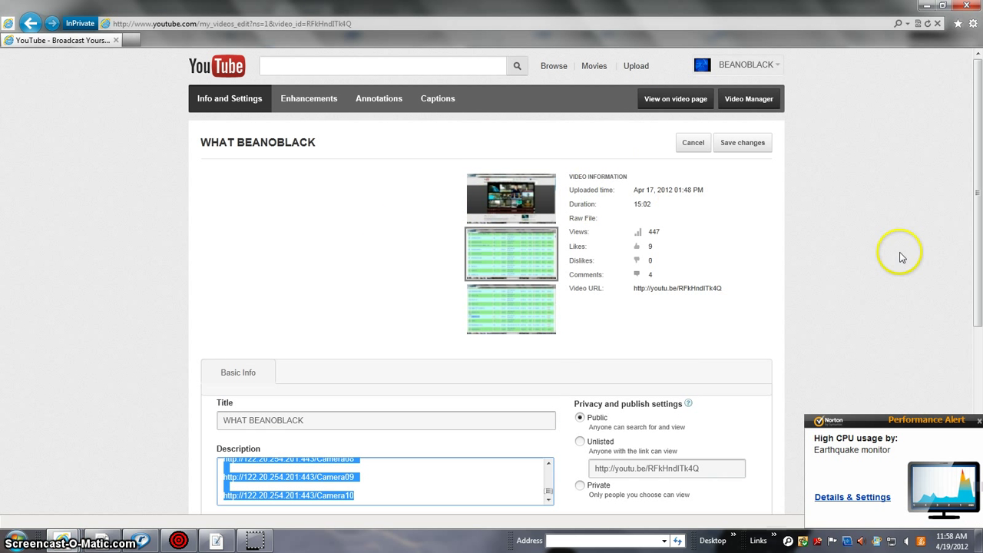
pyautogui.click(968, 361)
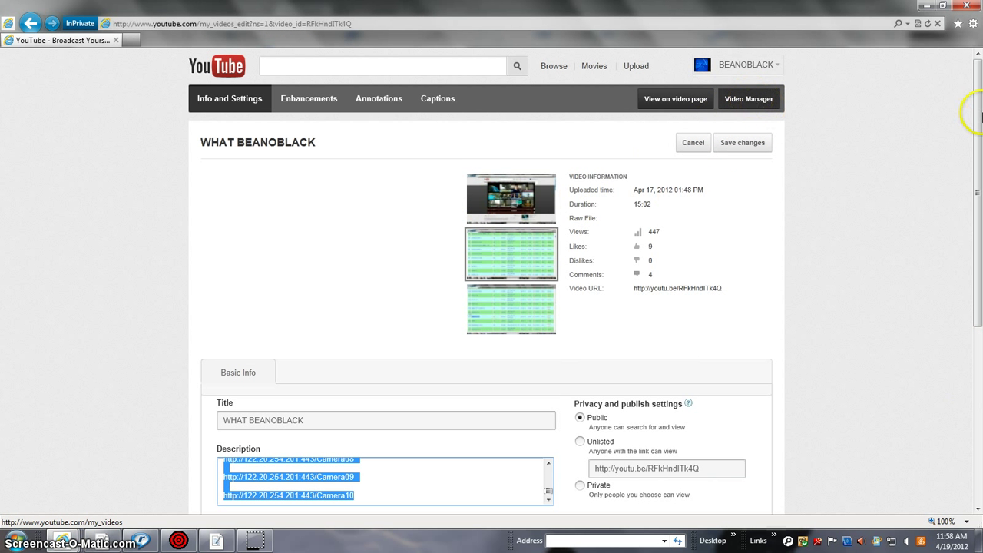
pyautogui.moveTo(977, 100); pyautogui.dragTo(979, 177)
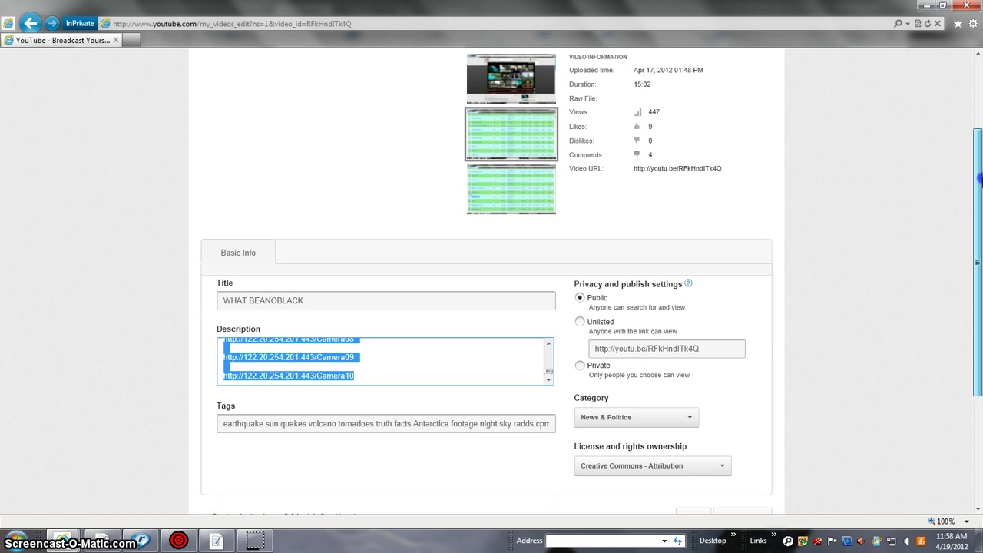
pyautogui.scroll(3, 980, 176)
pyautogui.click(69, 542)
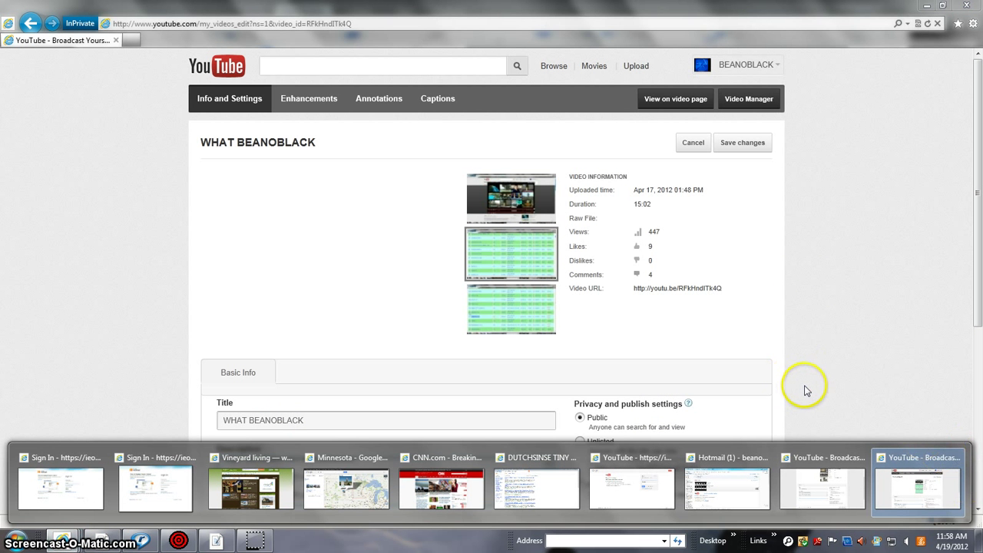
pyautogui.click(776, 388)
pyautogui.moveTo(980, 192); pyautogui.dragTo(974, 427)
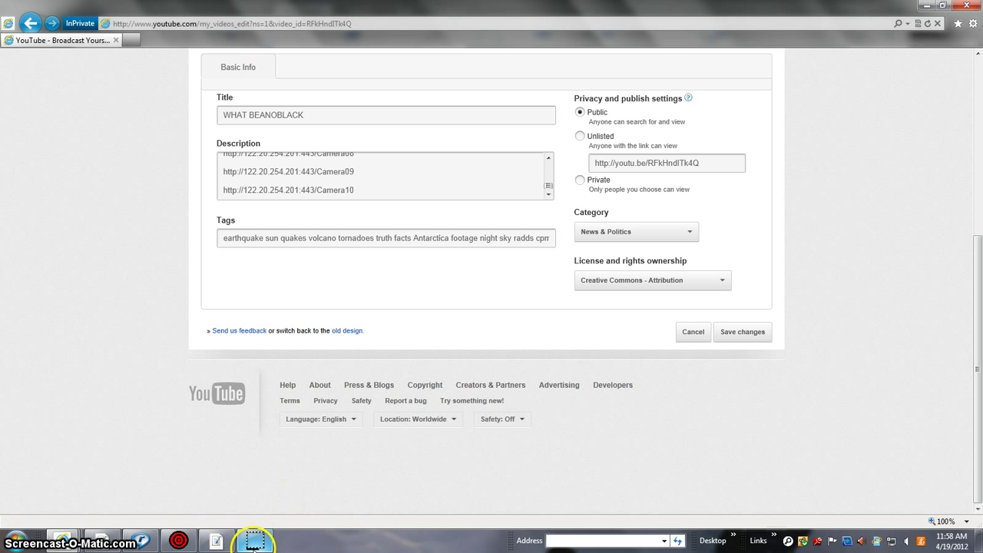
pyautogui.click(351, 331)
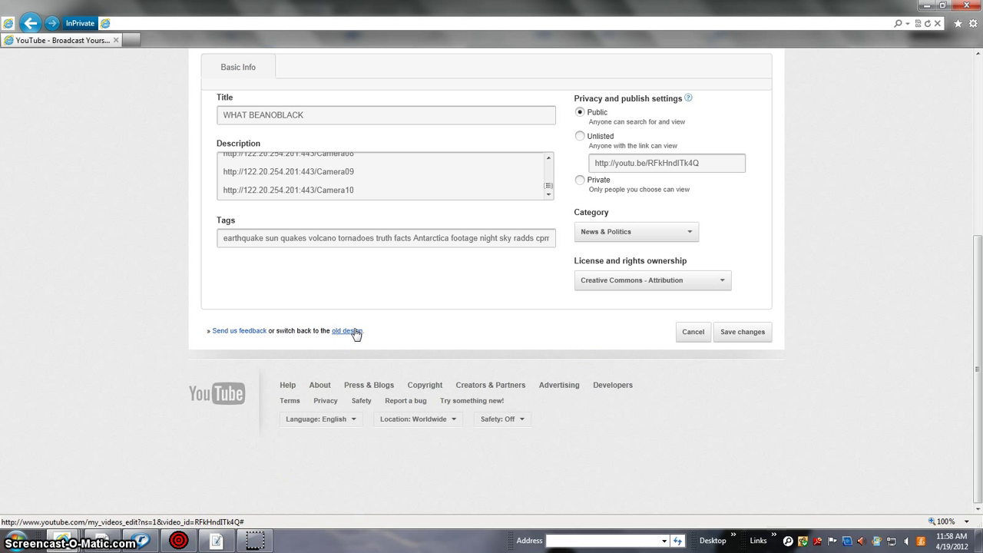
pyautogui.click(944, 345)
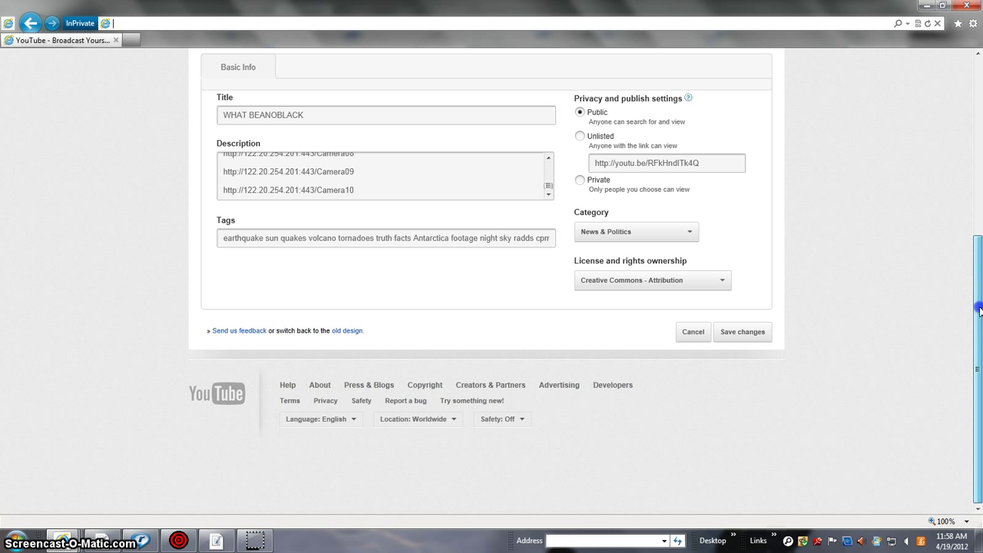
pyautogui.moveTo(979, 308); pyautogui.dragTo(981, 298)
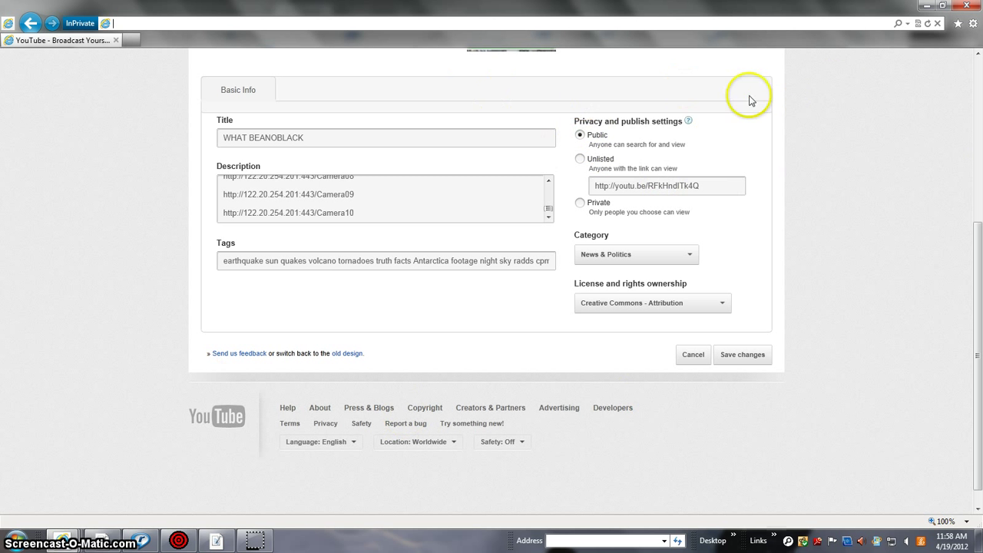
pyautogui.moveTo(979, 275); pyautogui.dragTo(976, 244)
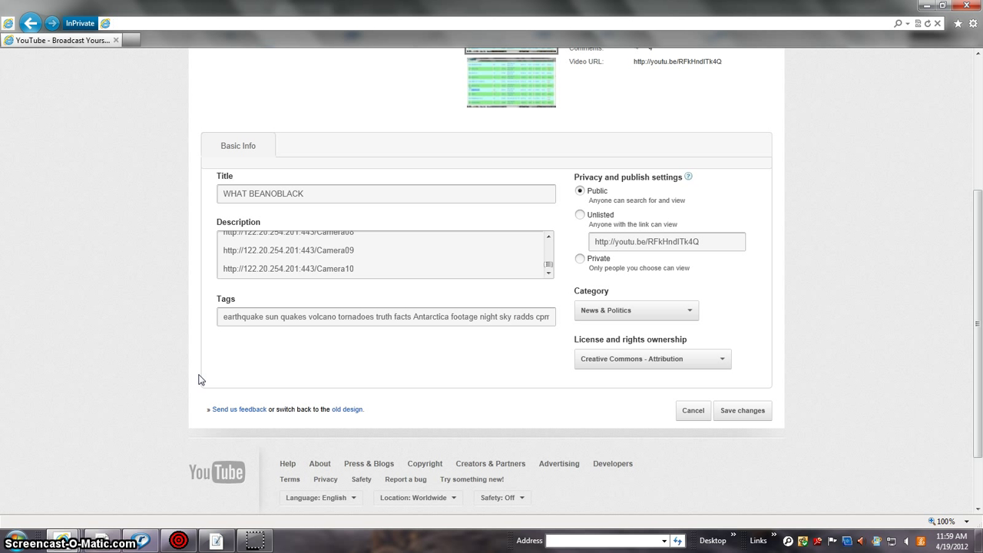
pyautogui.click(224, 398)
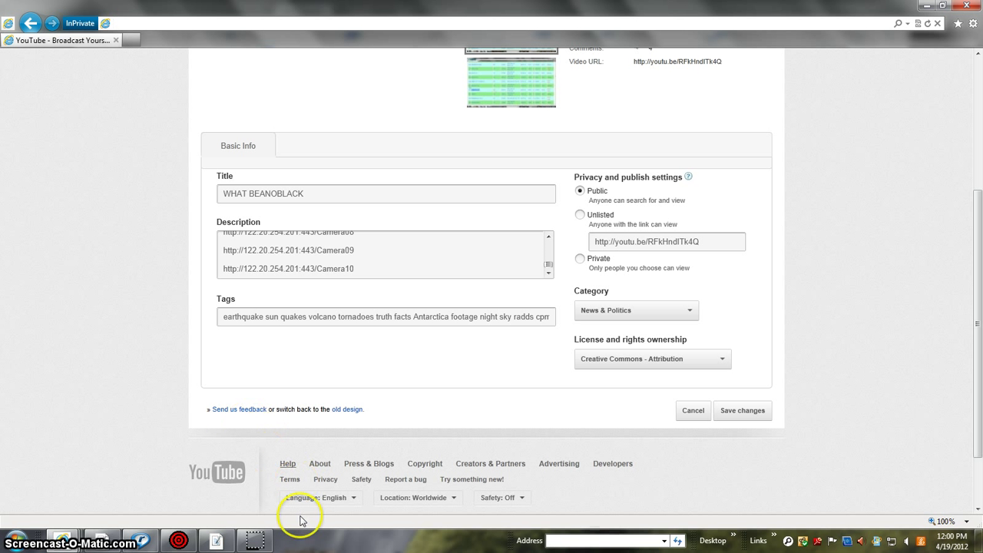
pyautogui.click(255, 542)
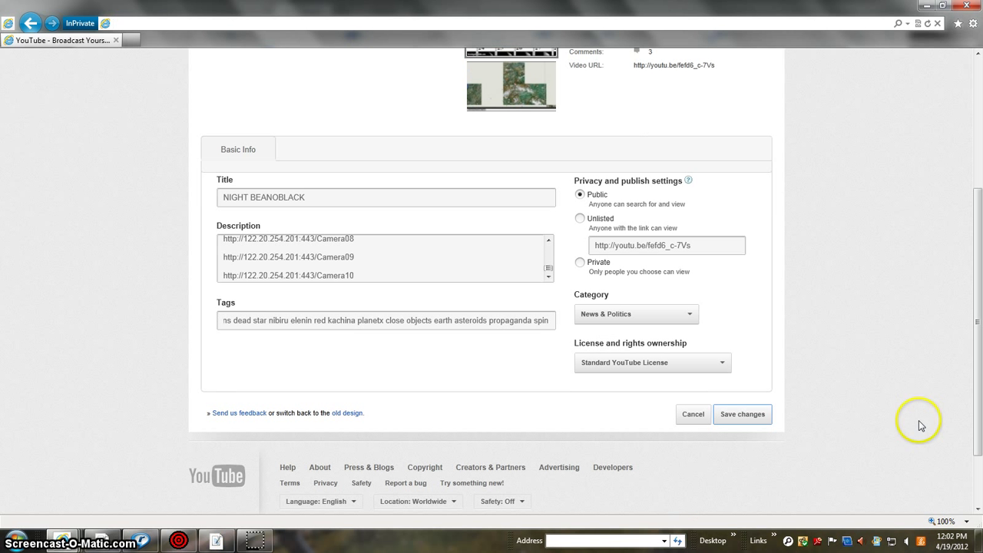
# - Try to open the NIGHT video's license and rights ownership options and save the video's changes
pyautogui.click(724, 366)
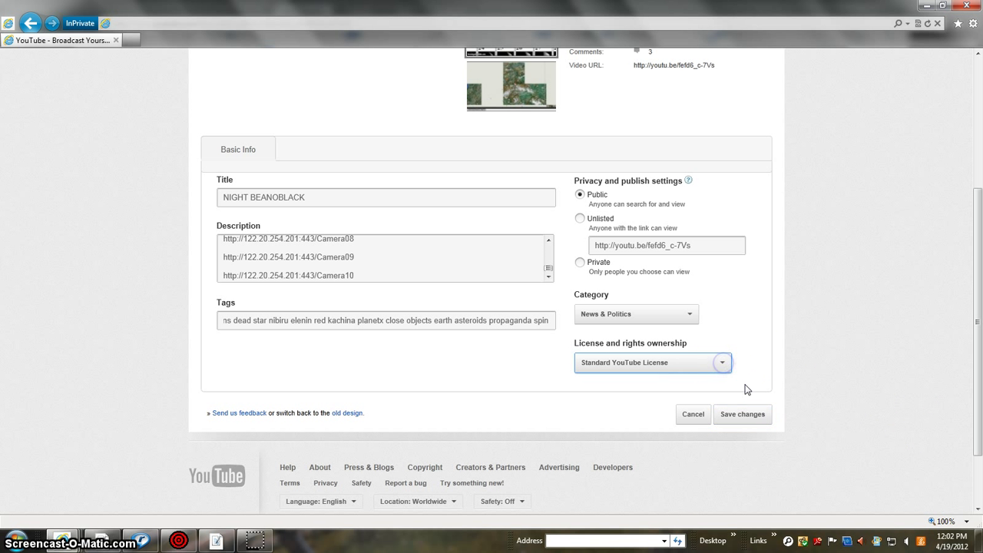
pyautogui.click(722, 363)
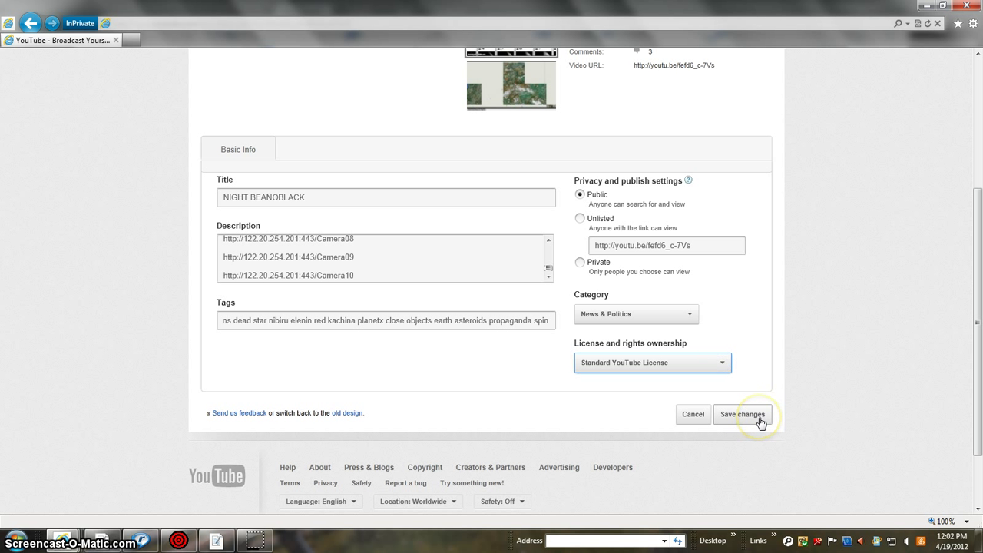
pyautogui.click(759, 421)
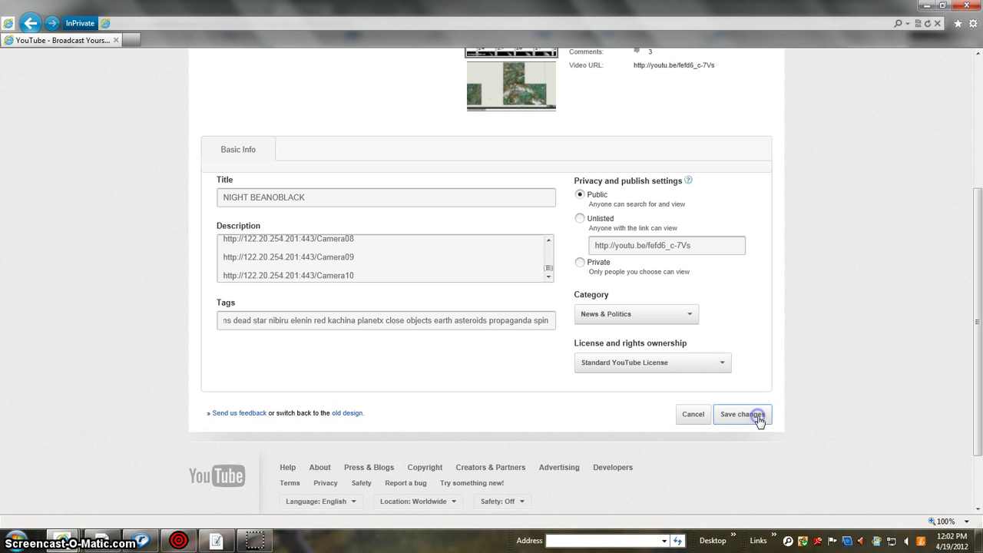
pyautogui.click(722, 366)
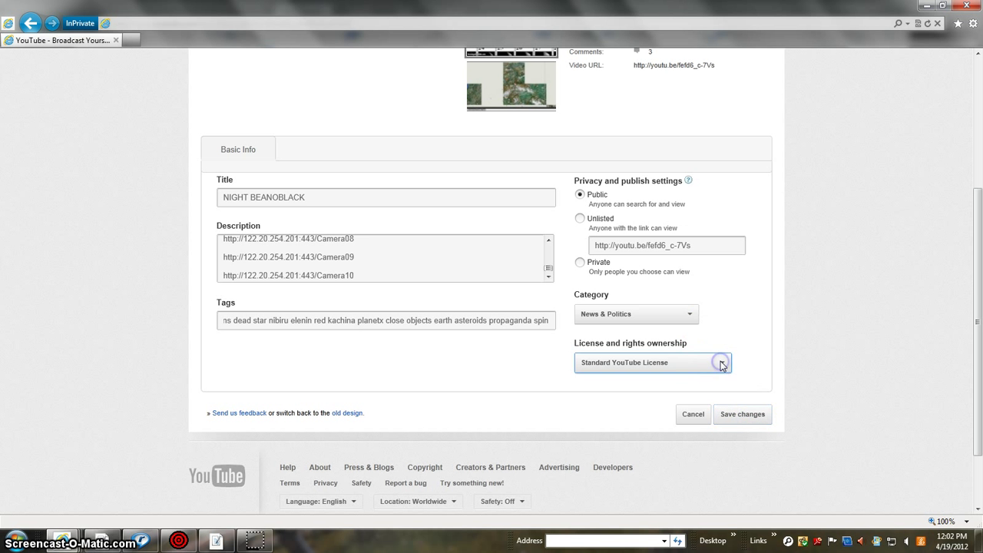
pyautogui.moveTo(979, 317); pyautogui.dragTo(979, 340)
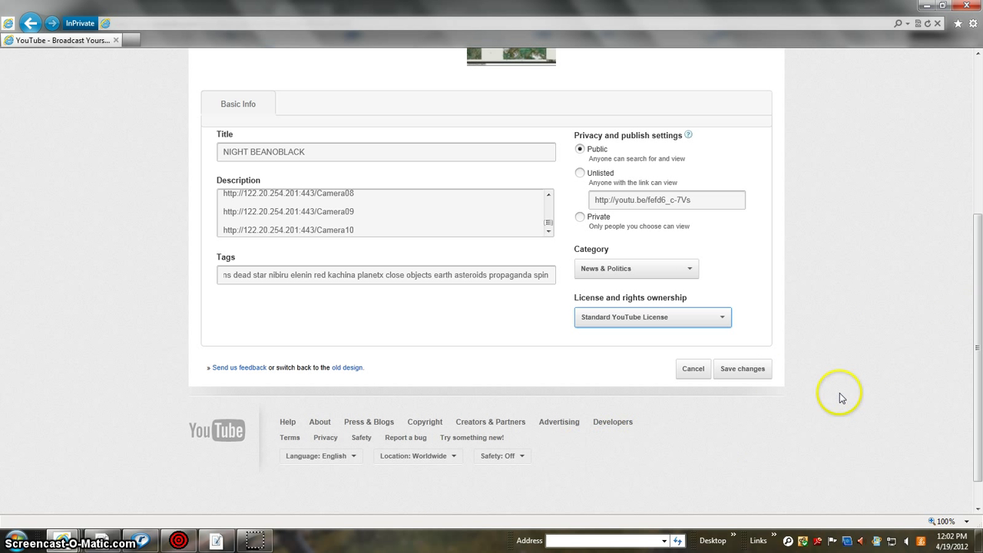
pyautogui.click(751, 373)
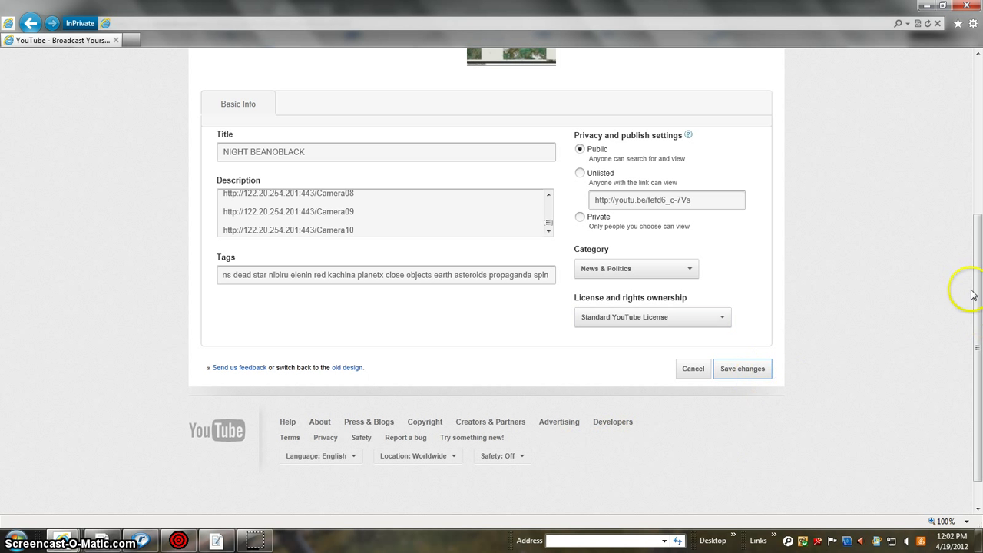
# - Check the NIGHT video's description from its opening text to the camera links and try again to save the changes
pyautogui.moveTo(977, 273); pyautogui.dragTo(978, 256)
pyautogui.moveTo(548, 250); pyautogui.dragTo(548, 235)
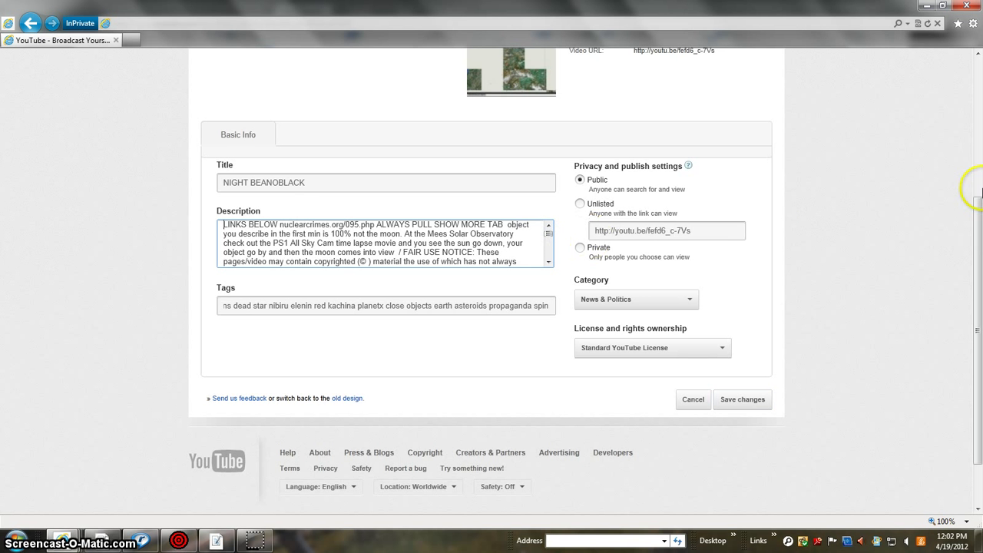
pyautogui.moveTo(979, 229); pyautogui.dragTo(979, 140)
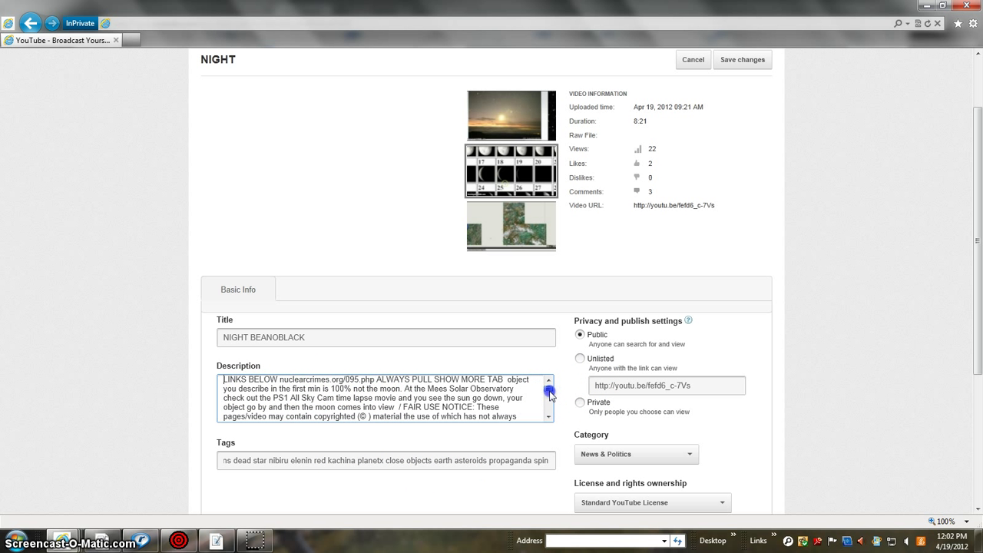
pyautogui.moveTo(550, 394); pyautogui.dragTo(550, 405)
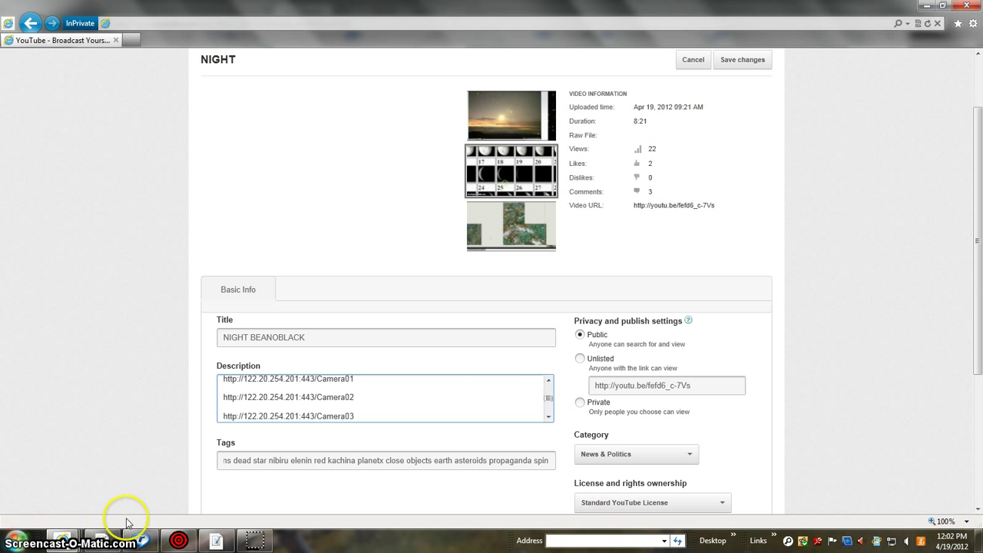
pyautogui.click(744, 67)
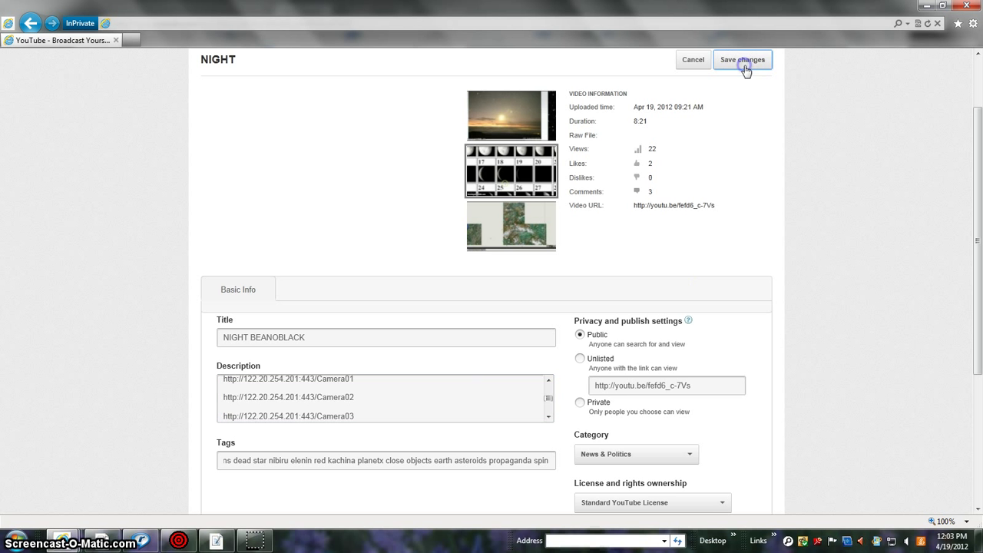
pyautogui.moveTo(974, 193); pyautogui.dragTo(974, 278)
pyautogui.click(731, 419)
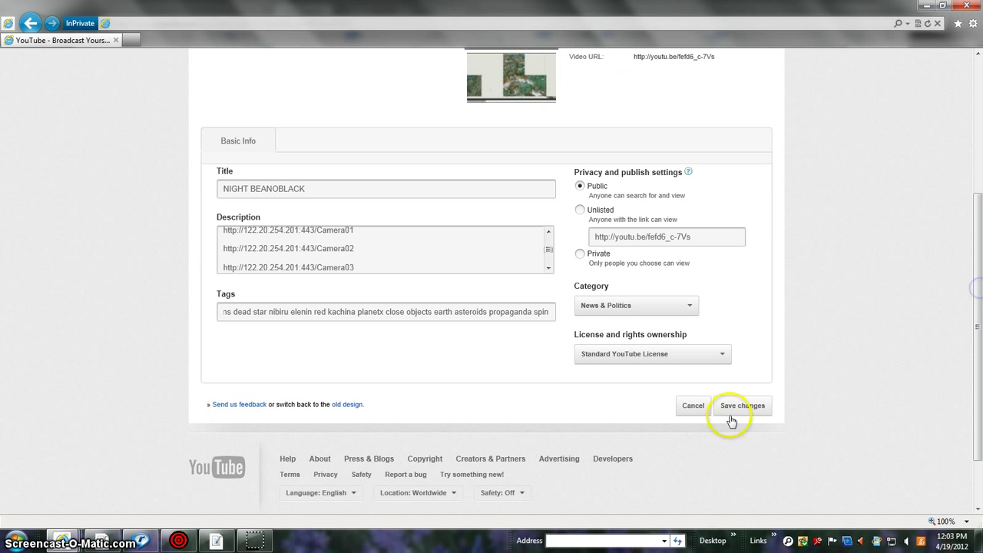
# - Try once more to choose a different license for the NIGHT video and save its details
pyautogui.click(725, 357)
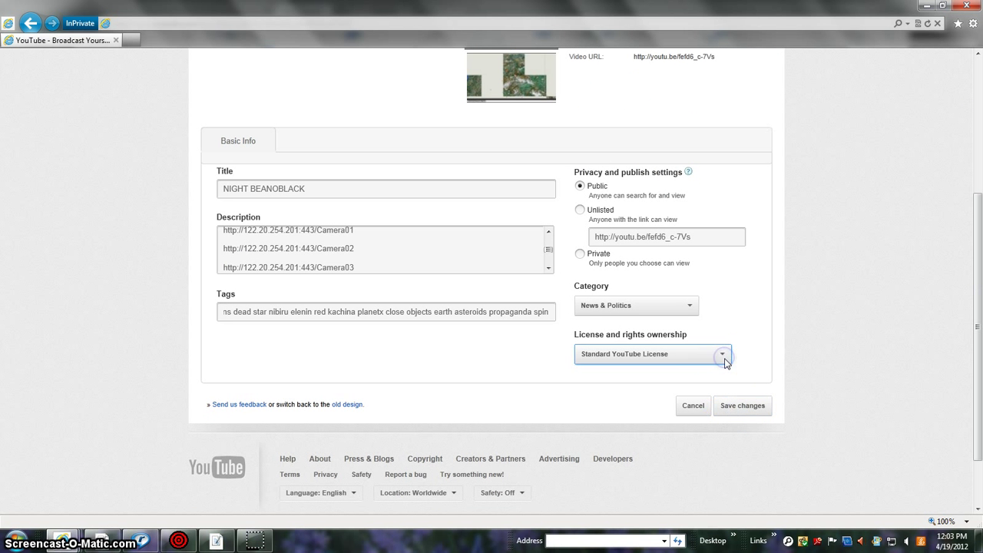
pyautogui.click(729, 378)
pyautogui.click(724, 356)
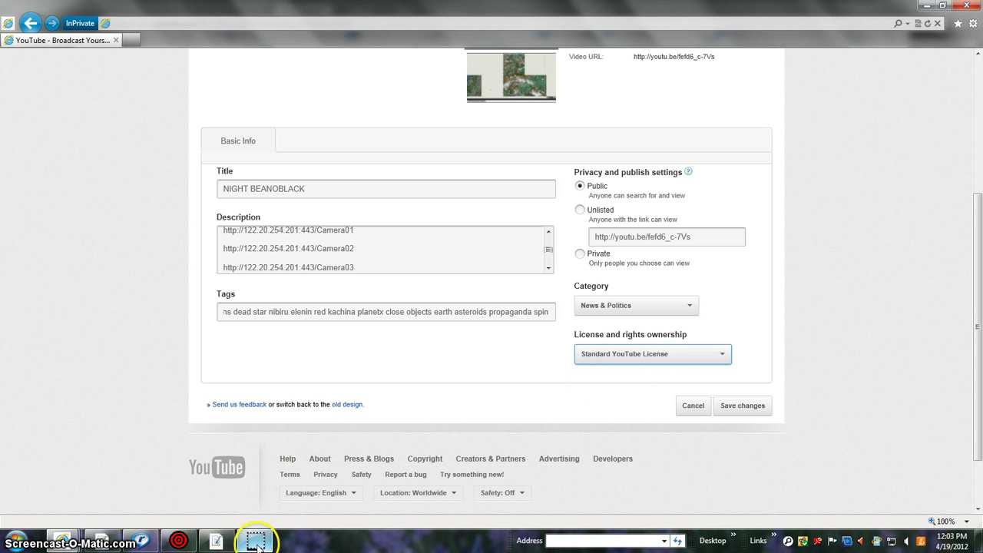
pyautogui.scroll(3, 843, 250)
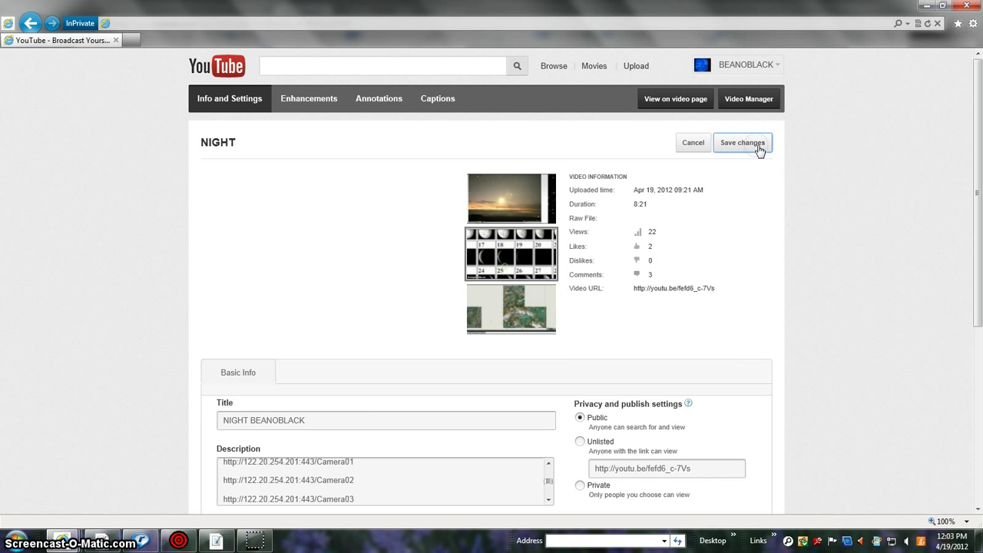
# - Examine the NIGHT video's description from the opening LINKS BELOW text down to the last camera link
pyautogui.moveTo(977, 200); pyautogui.dragTo(980, 309)
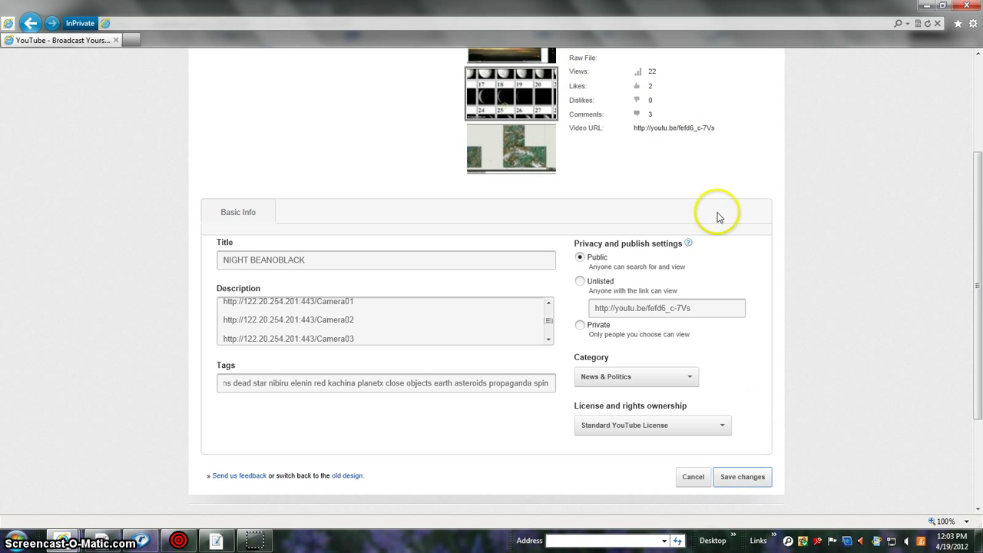
pyautogui.click(549, 319)
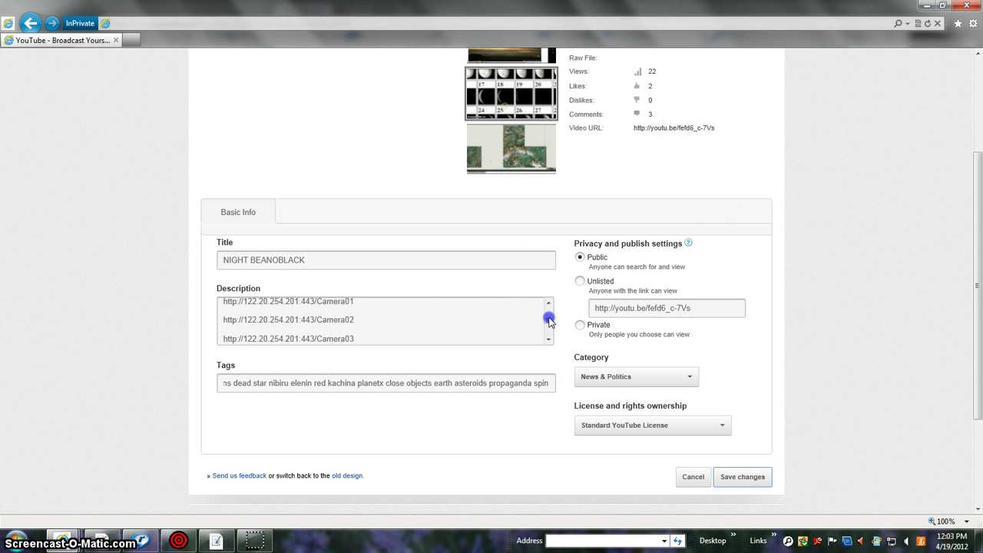
pyautogui.moveTo(548, 320); pyautogui.dragTo(549, 312)
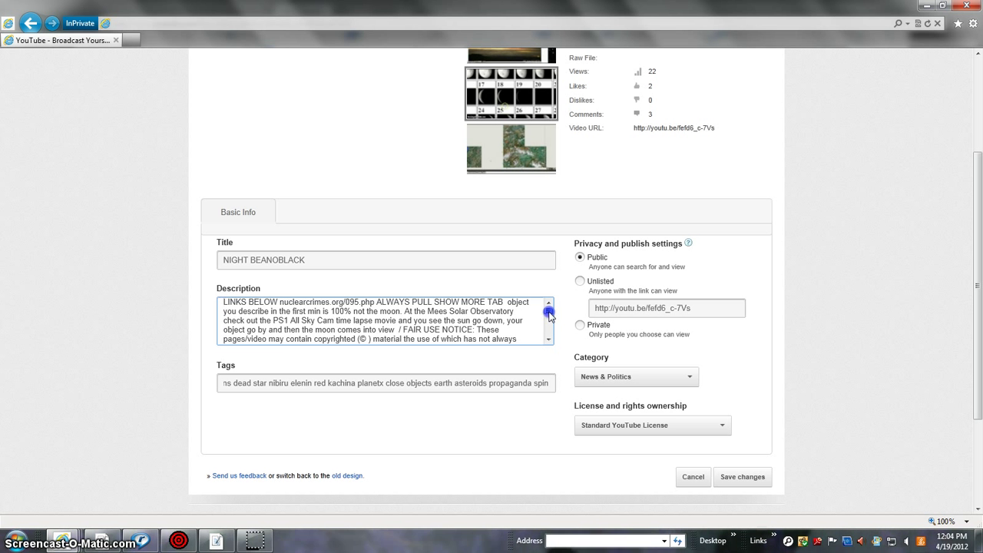
pyautogui.moveTo(549, 314); pyautogui.dragTo(550, 339)
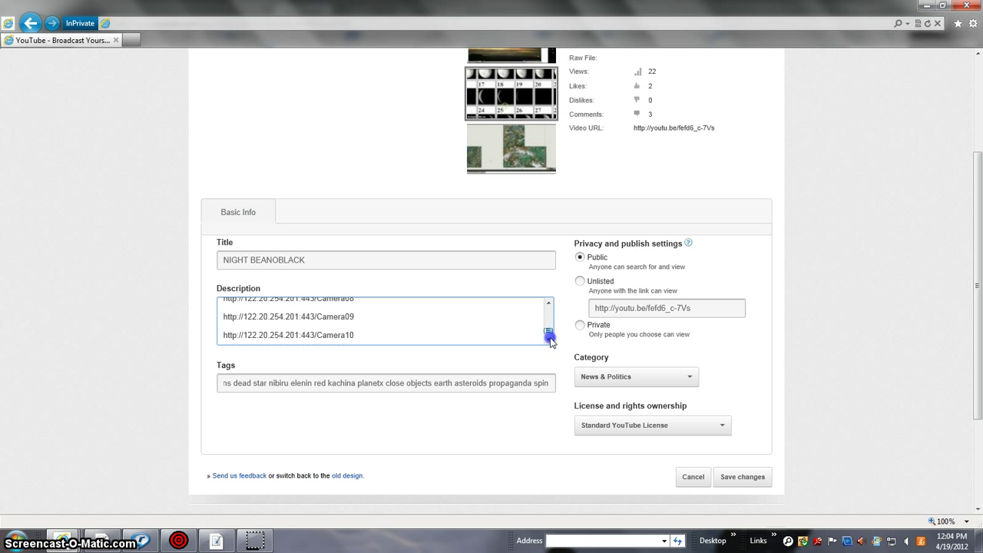
pyautogui.click(979, 172)
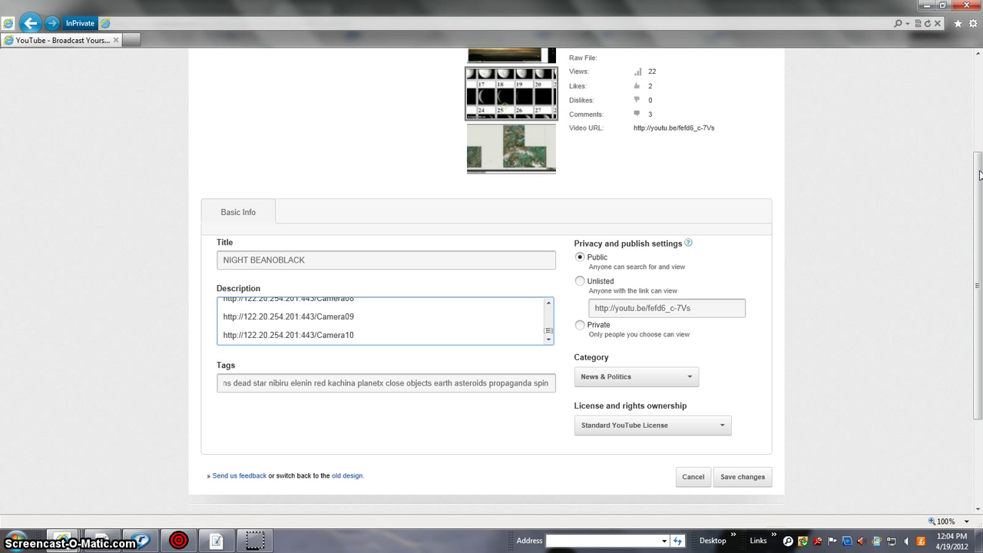
pyautogui.moveTo(977, 209); pyautogui.dragTo(979, 167)
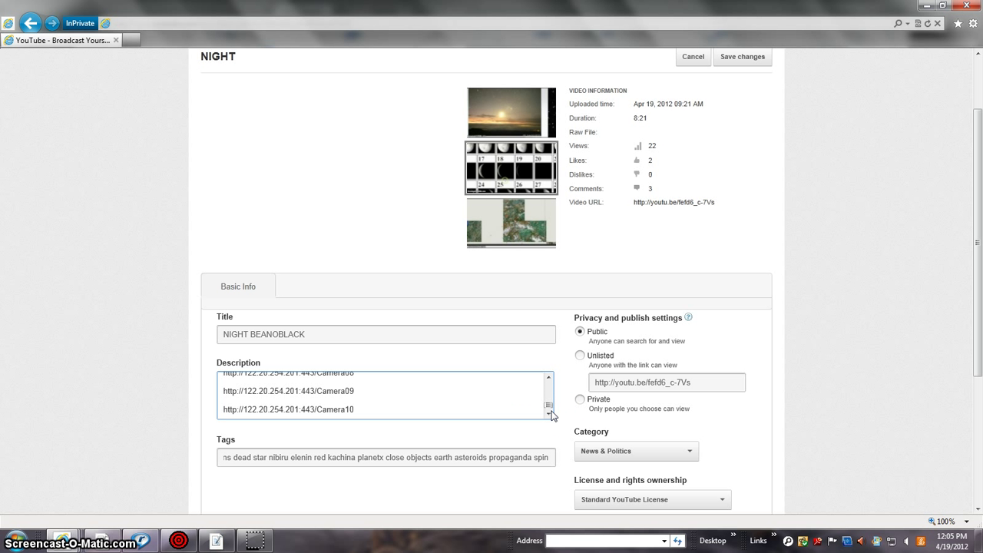
pyautogui.click(978, 328)
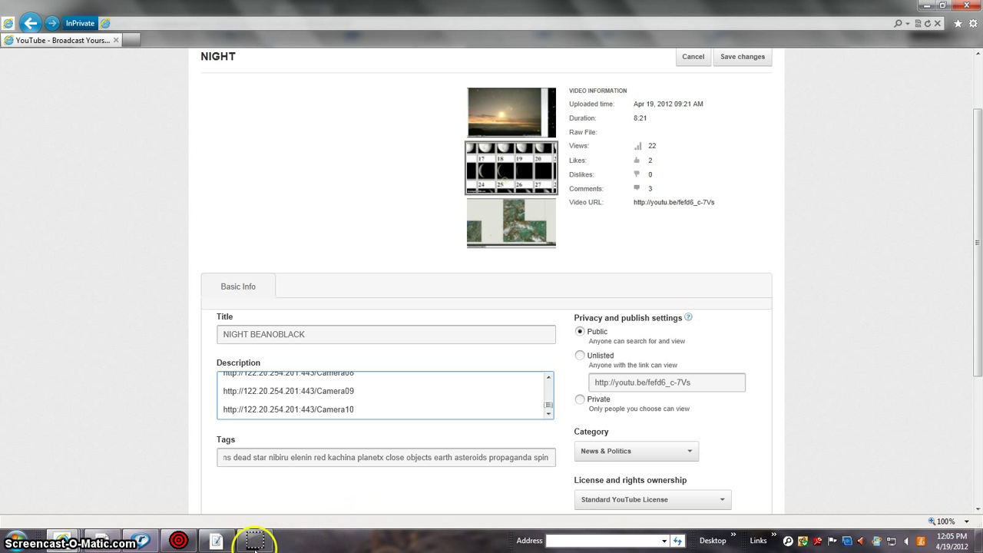
pyautogui.moveTo(262, 542)
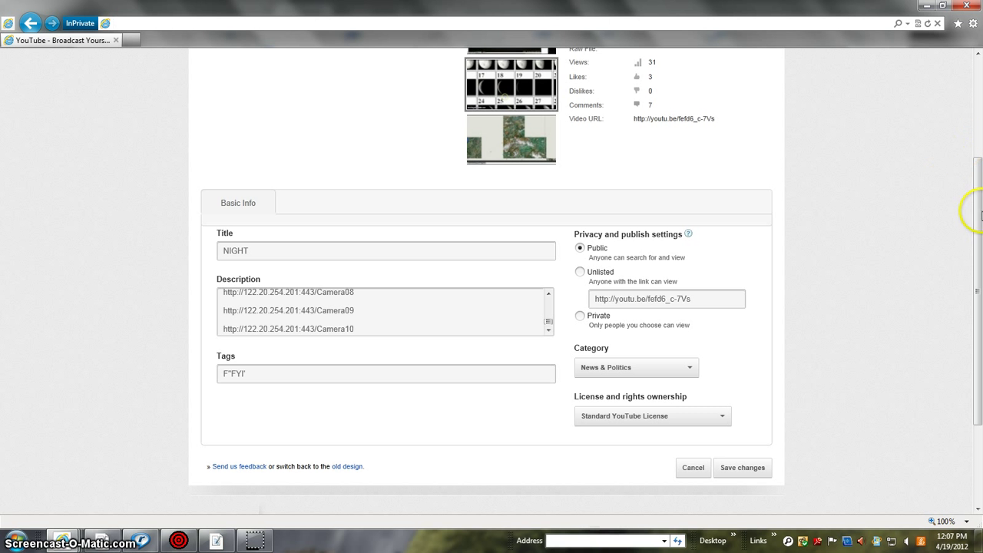
# - Look over the reloaded NIGHT edit page, including its title and tags, and try to save it
pyautogui.moveTo(982, 215)
pyautogui.mouseDown()
pyautogui.moveTo(980, 171)
pyautogui.moveTo(974, 220)
pyautogui.mouseUp()
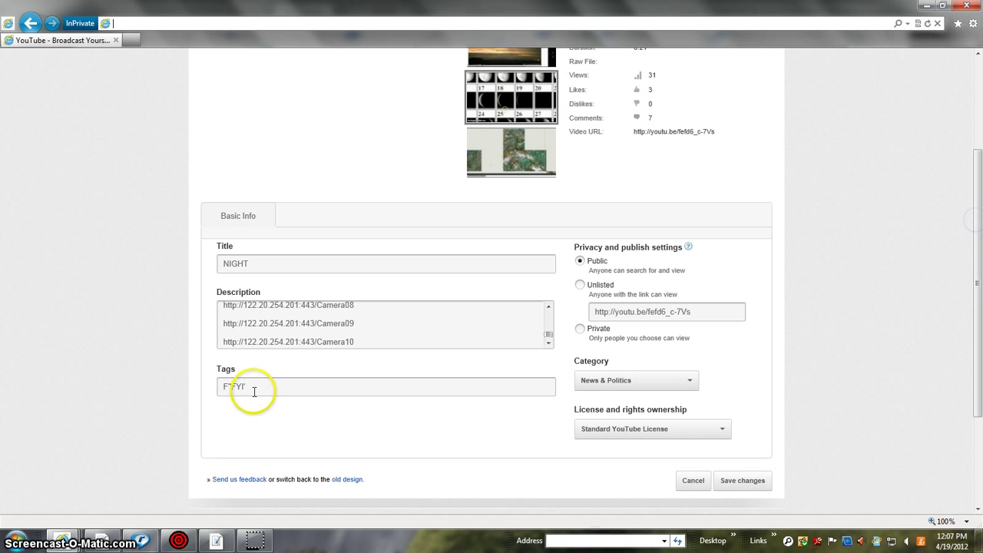
pyautogui.moveTo(974, 285); pyautogui.dragTo(976, 223)
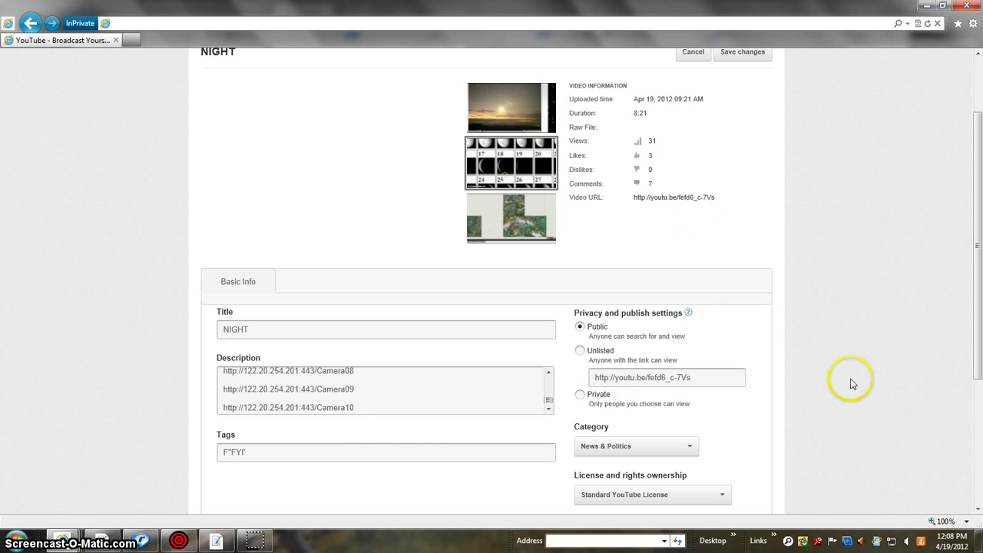
pyautogui.click(747, 59)
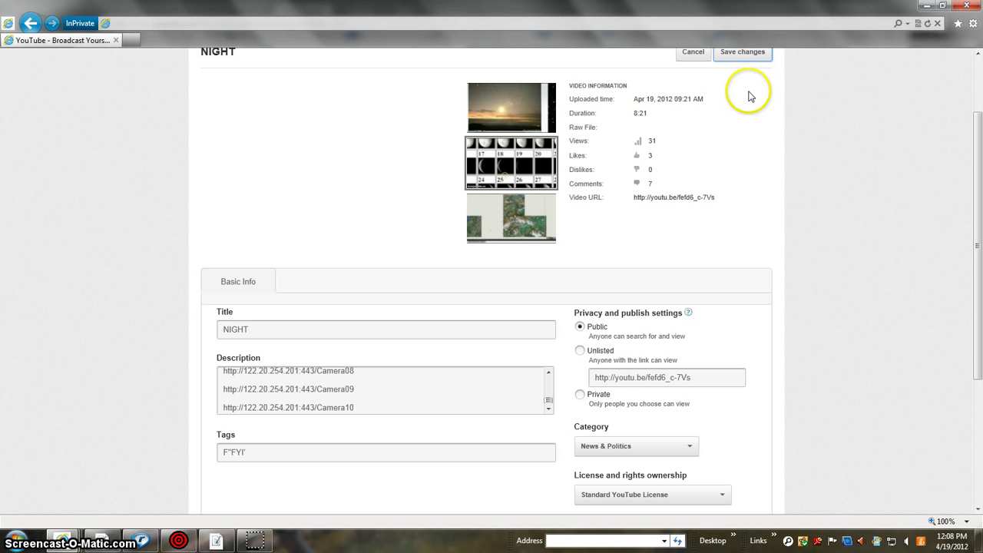
# - Read the reloaded NIGHT video's description from its beginning through the fair use notice
pyautogui.click(549, 393)
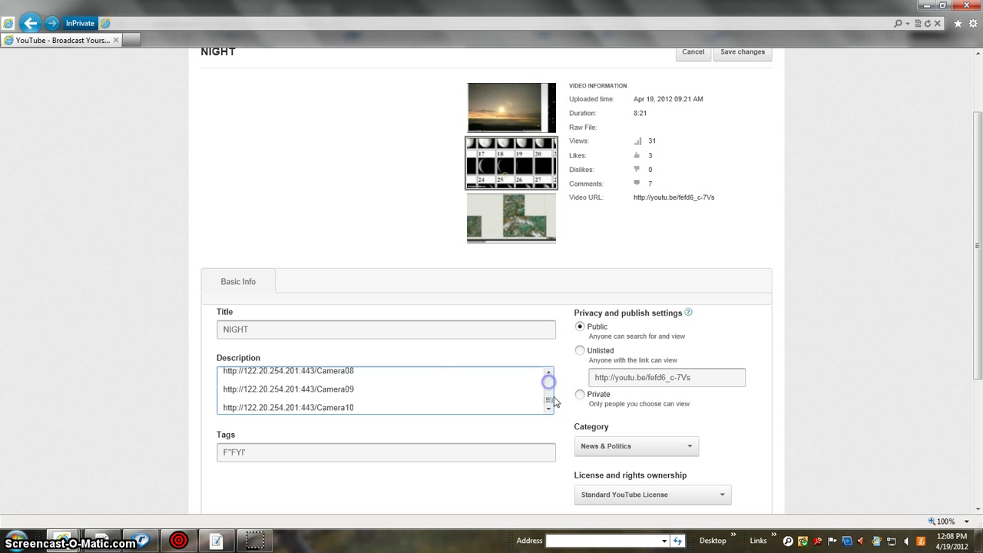
pyautogui.moveTo(549, 401); pyautogui.dragTo(550, 381)
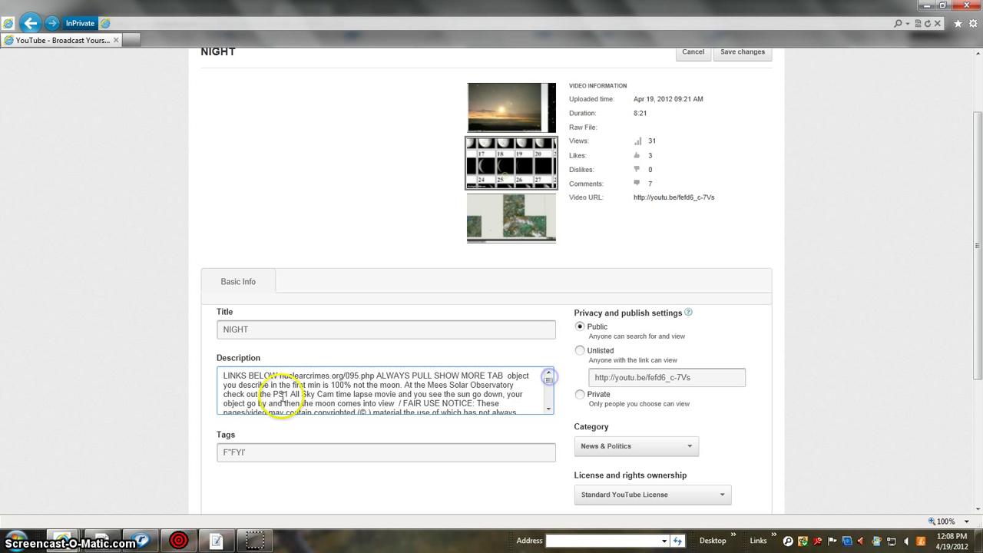
pyautogui.click(549, 384)
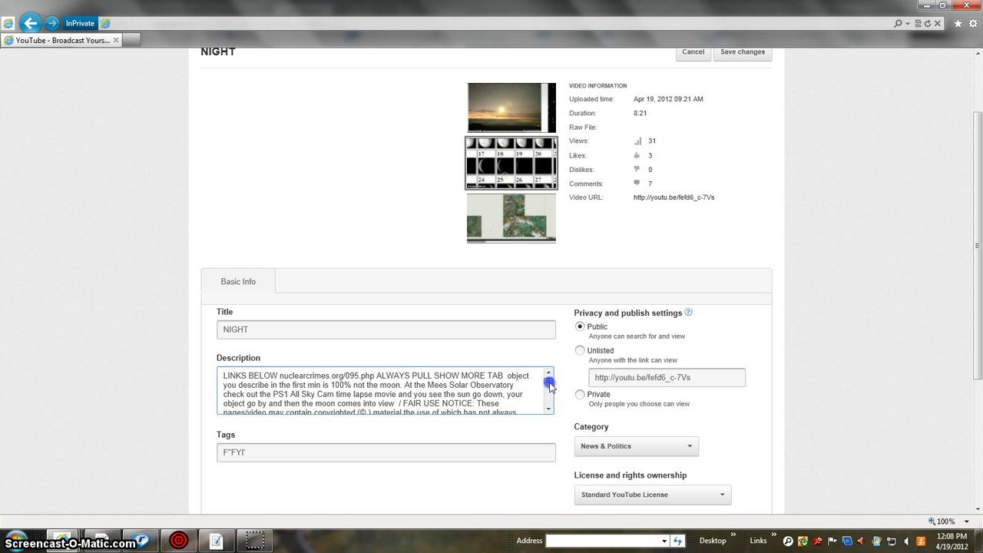
pyautogui.moveTo(549, 386); pyautogui.dragTo(550, 389)
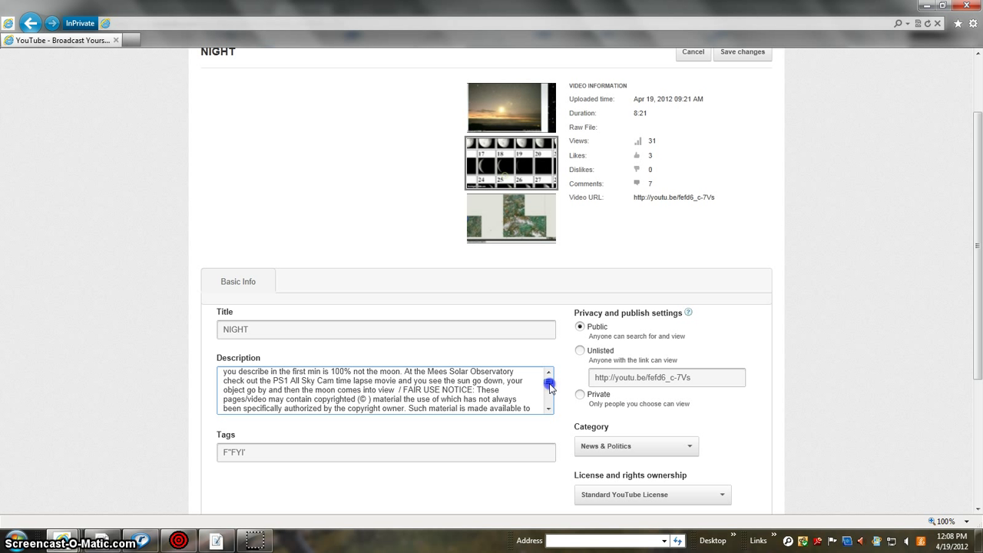
pyautogui.moveTo(550, 389); pyautogui.dragTo(550, 390)
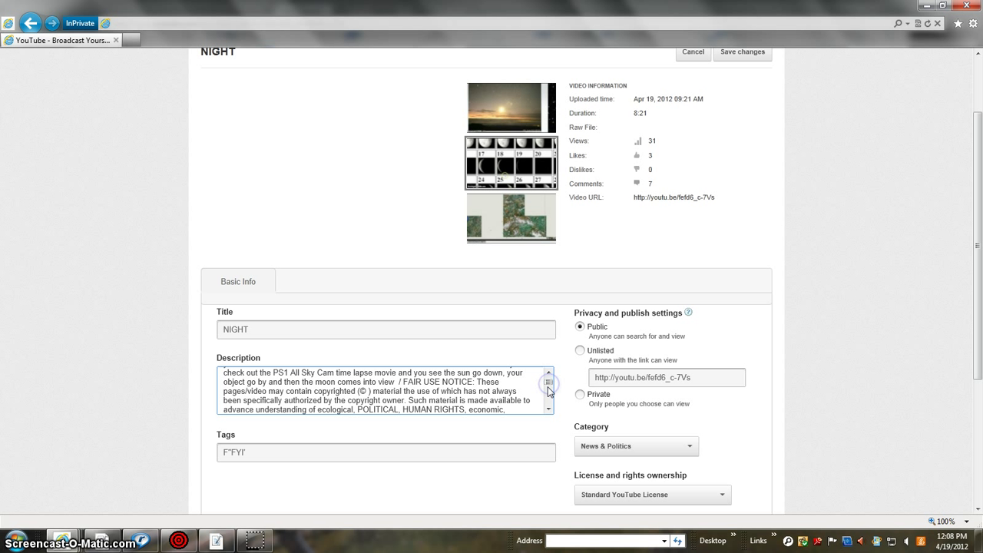
# - Read the NIGHT video's description through the end of the fair use notice and the nuclearcrimes.org/095.php link
pyautogui.moveTo(548, 388); pyautogui.dragTo(549, 393)
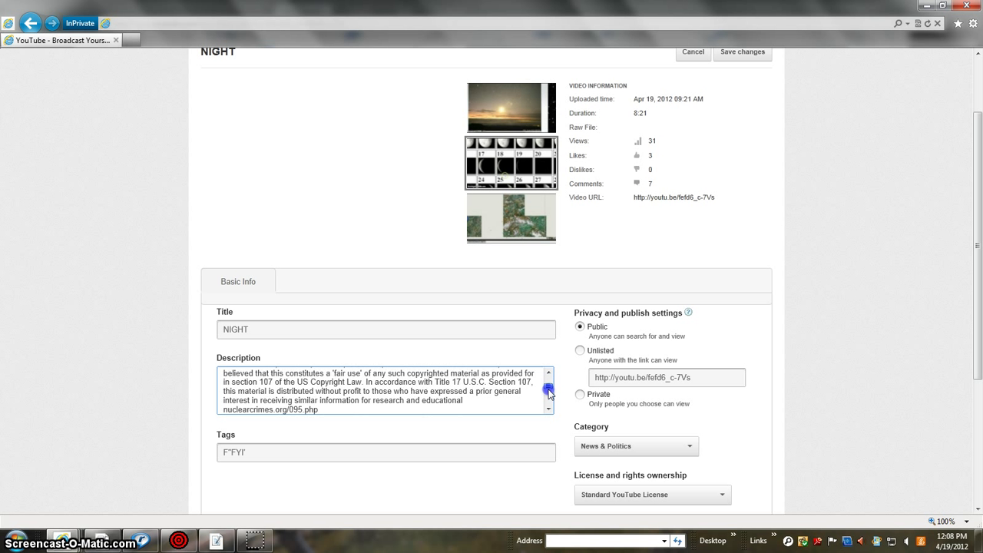
pyautogui.moveTo(549, 393); pyautogui.dragTo(548, 391)
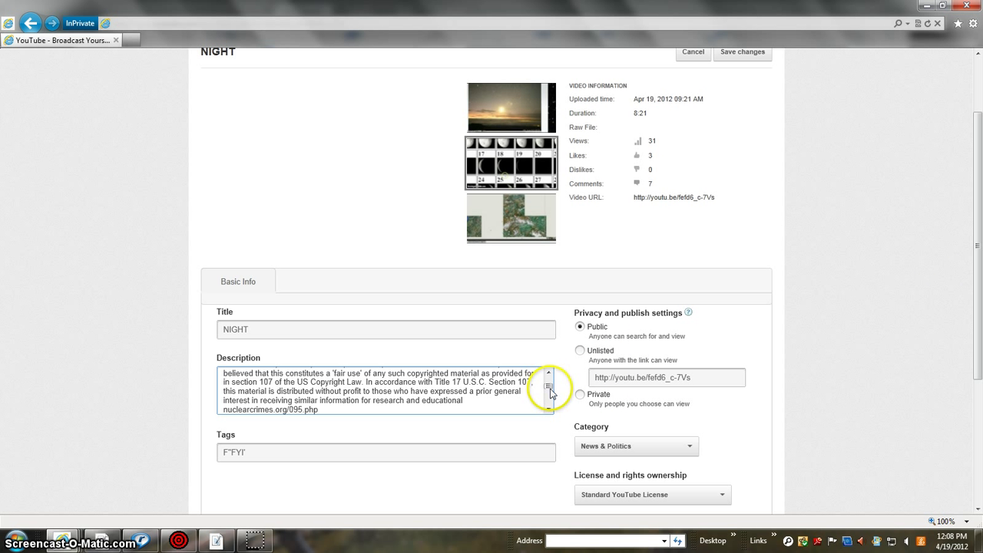
pyautogui.moveTo(552, 390)
pyautogui.mouseDown()
pyautogui.moveTo(552, 411)
pyautogui.moveTo(551, 376)
pyautogui.moveTo(550, 389)
pyautogui.mouseUp()
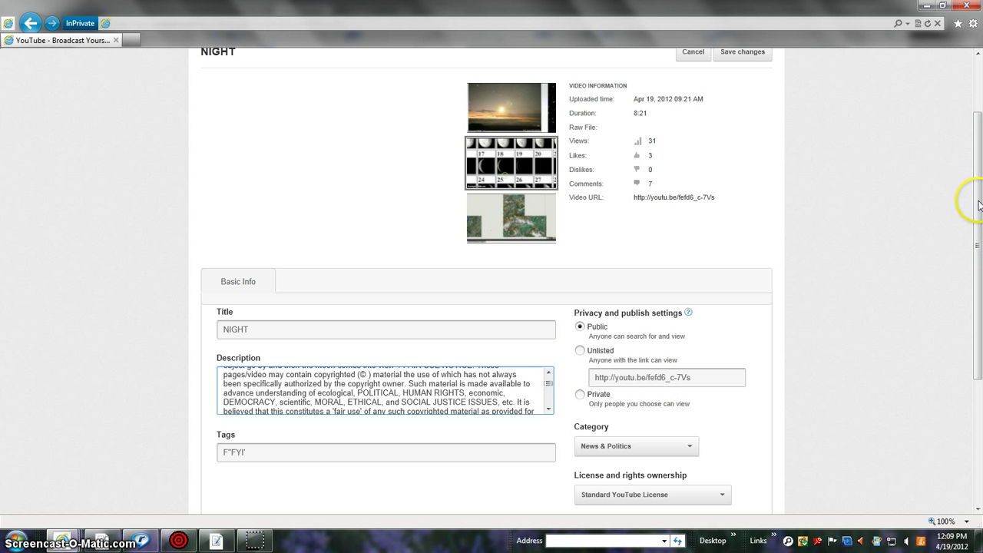
# - Try again to save the NIGHT video's details
pyautogui.moveTo(979, 205)
pyautogui.mouseDown()
pyautogui.moveTo(979, 241)
pyautogui.moveTo(979, 205)
pyautogui.mouseUp()
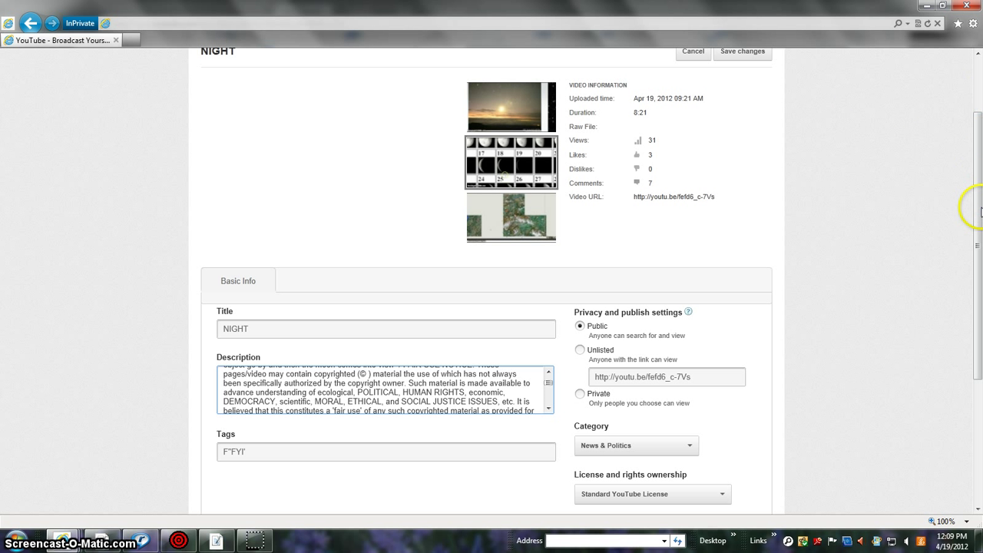
pyautogui.moveTo(979, 201); pyautogui.dragTo(980, 150)
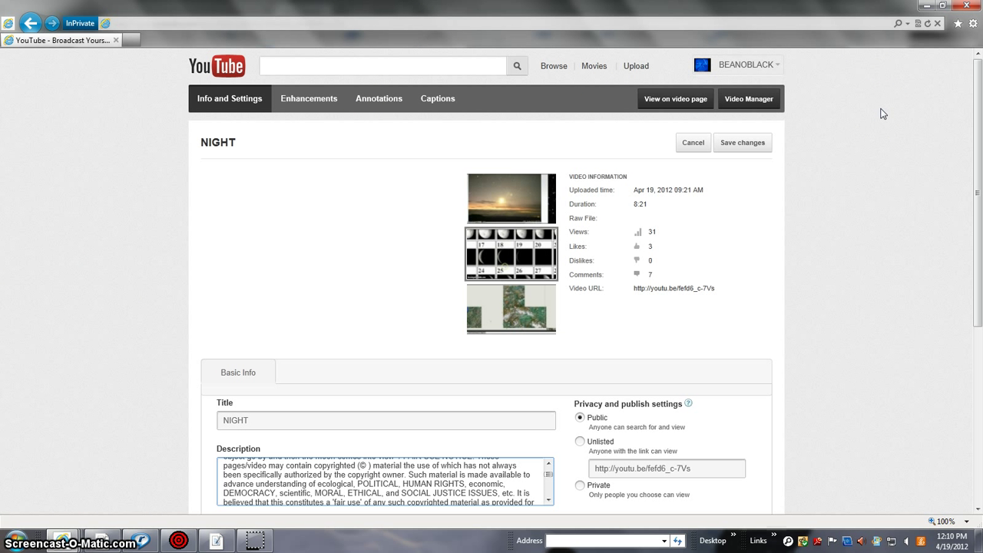
pyautogui.moveTo(883, 114); pyautogui.dragTo(981, 128)
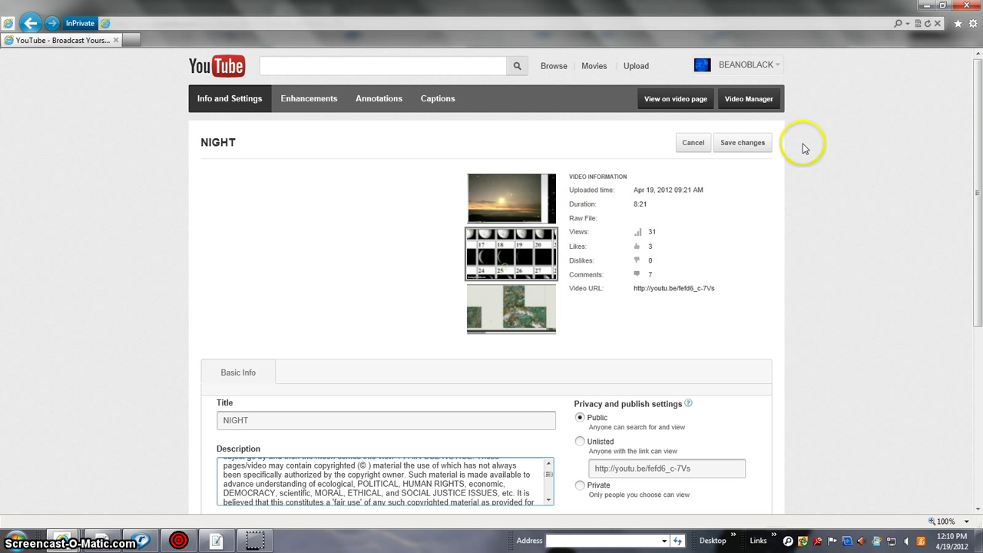
pyautogui.click(743, 142)
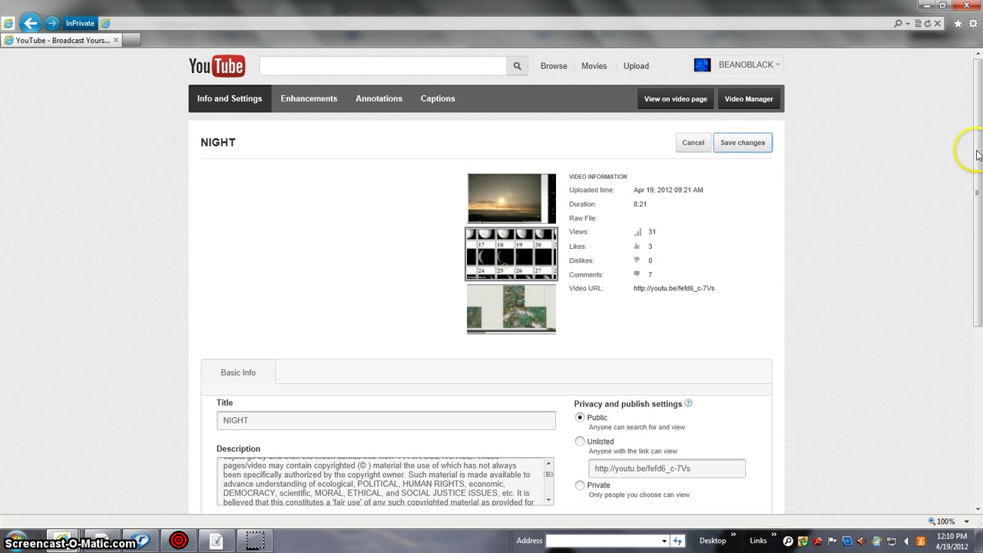
# - Examine the NIGHT video's description again, starting from its opening LINKS BELOW text
pyautogui.scroll(-1, 965, 154)
pyautogui.click(549, 424)
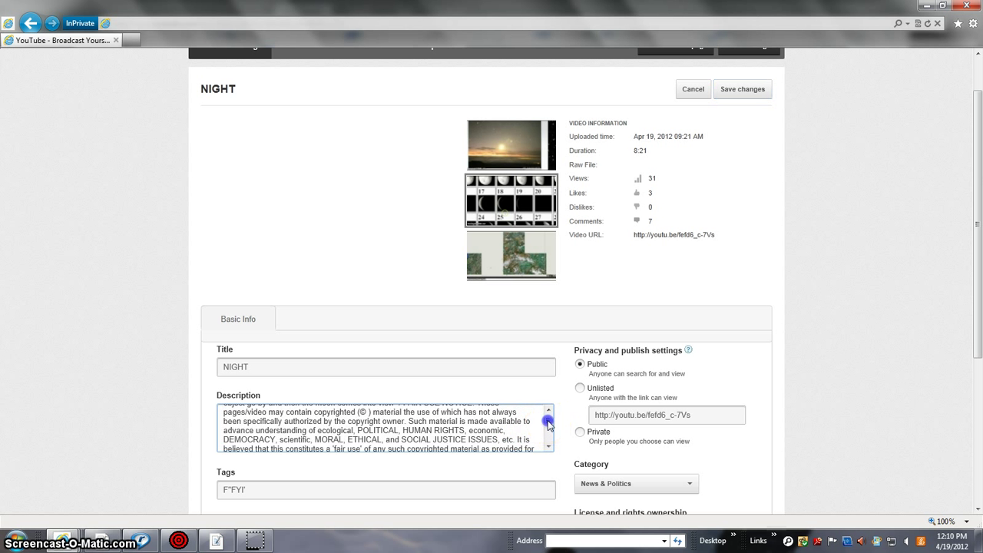
pyautogui.scroll(2, 549, 424)
pyautogui.scroll(2, 548, 422)
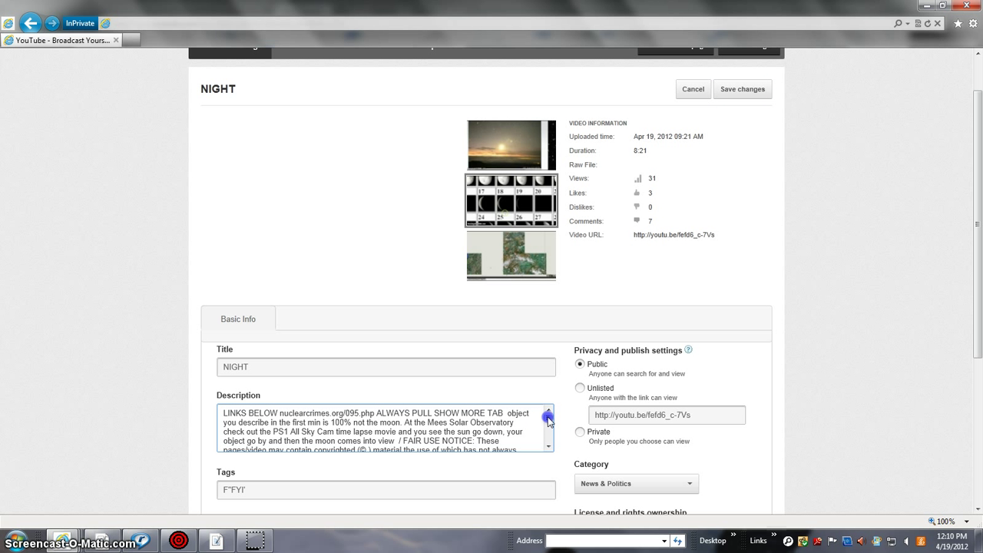
pyautogui.moveTo(548, 421)
pyautogui.mouseDown()
pyautogui.moveTo(550, 443)
pyautogui.moveTo(548, 421)
pyautogui.mouseUp()
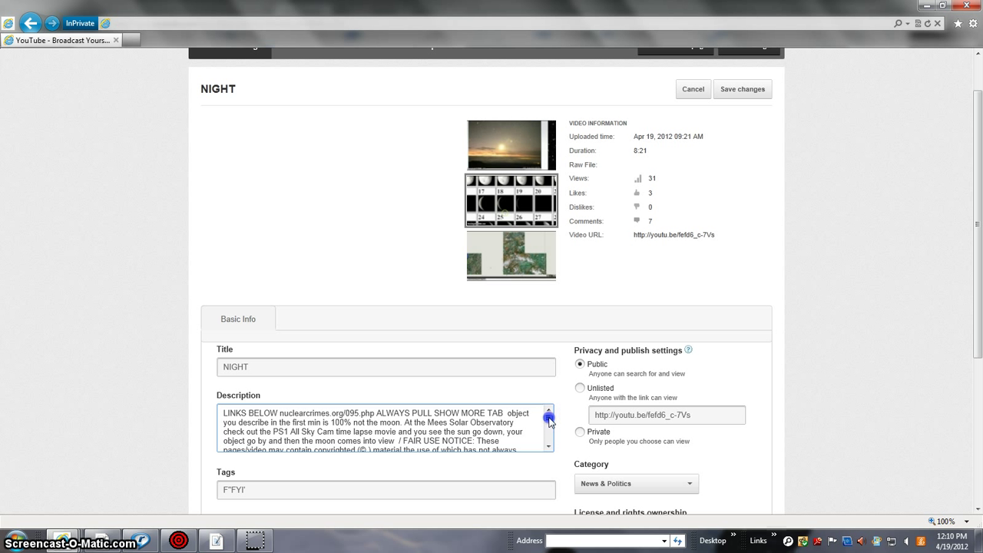
pyautogui.moveTo(549, 419)
pyautogui.mouseDown()
pyautogui.moveTo(550, 444)
pyautogui.moveTo(551, 436)
pyautogui.mouseUp()
pyautogui.moveTo(550, 434); pyautogui.dragTo(552, 416)
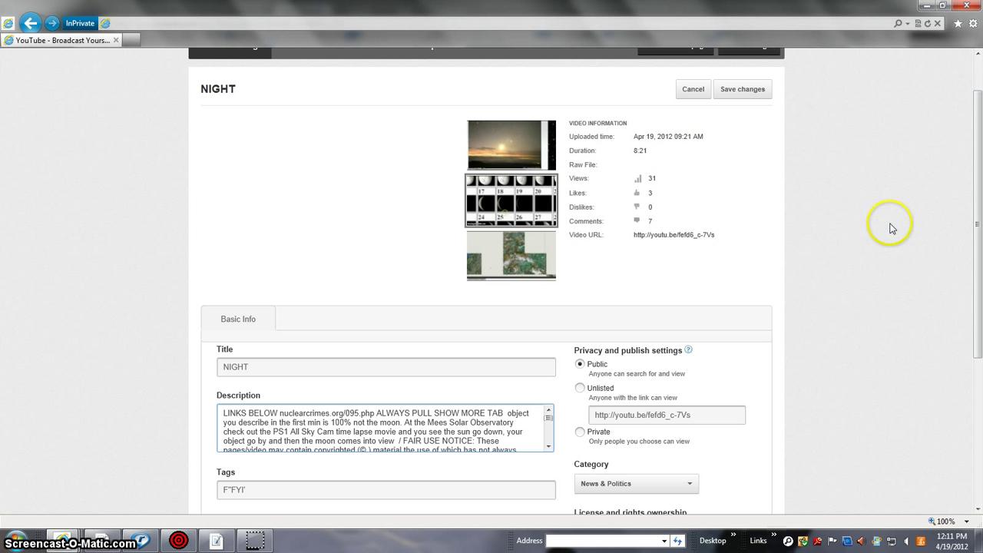
pyautogui.click(978, 136)
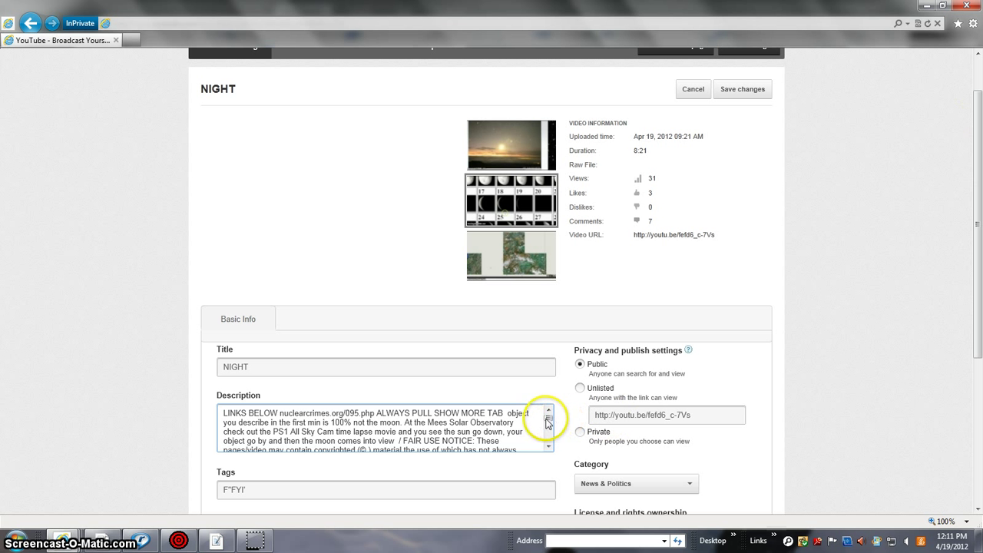
# - Check the description down to its Camera10 link, try saving the video's details once more, and return to the description's beginning
pyautogui.moveTo(549, 420); pyautogui.dragTo(550, 450)
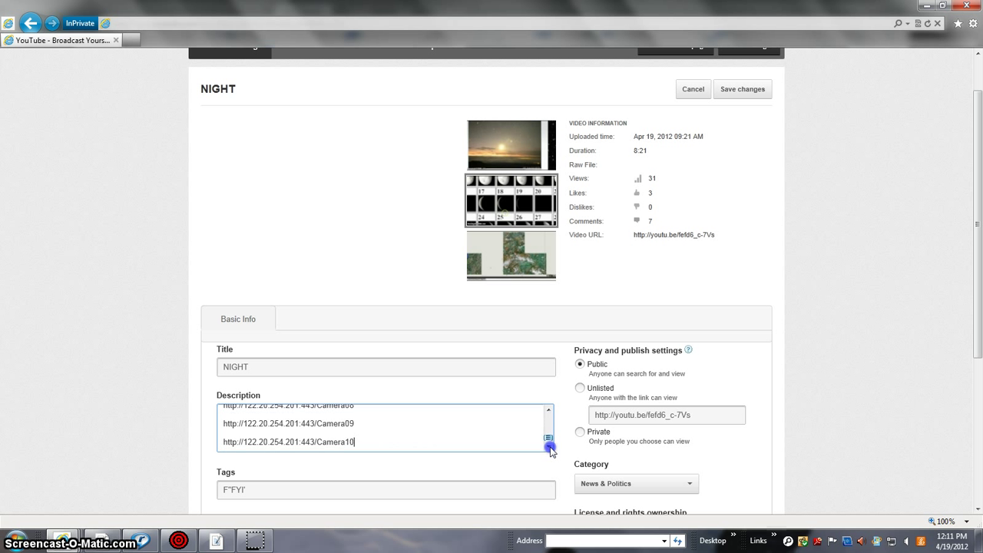
pyautogui.click(742, 90)
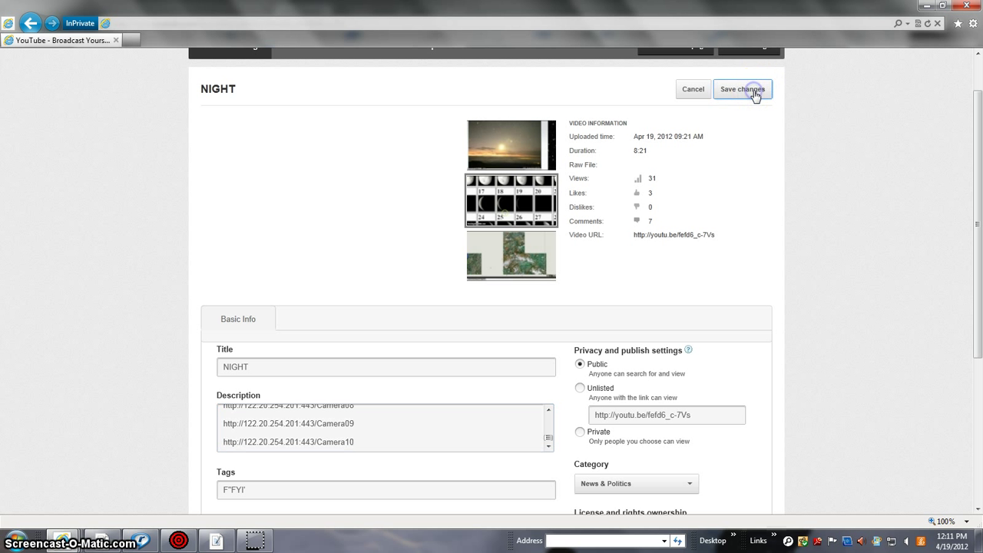
pyautogui.click(549, 430)
pyautogui.click(550, 416)
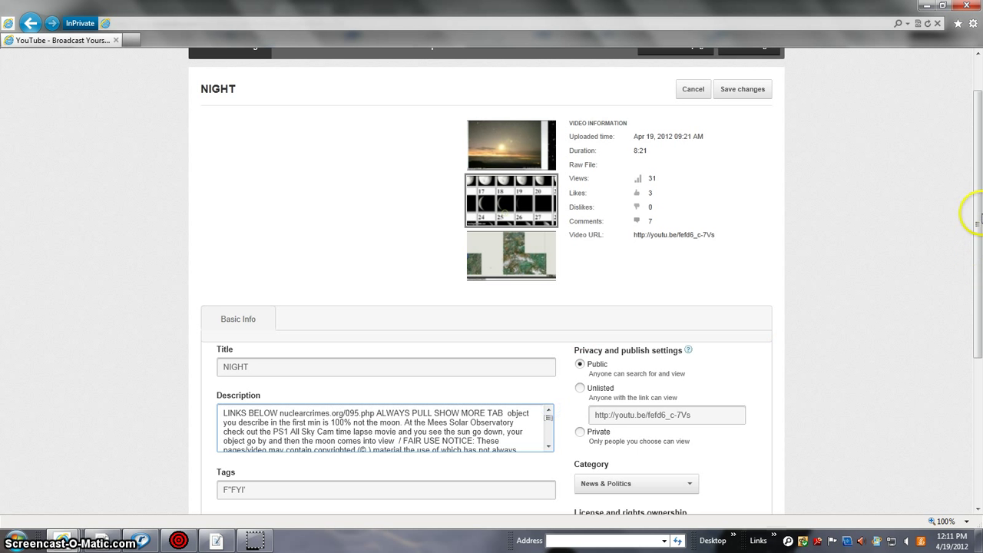
# - Clear the edit page's web address from the browser's address bar
pyautogui.moveTo(976, 213); pyautogui.dragTo(974, 182)
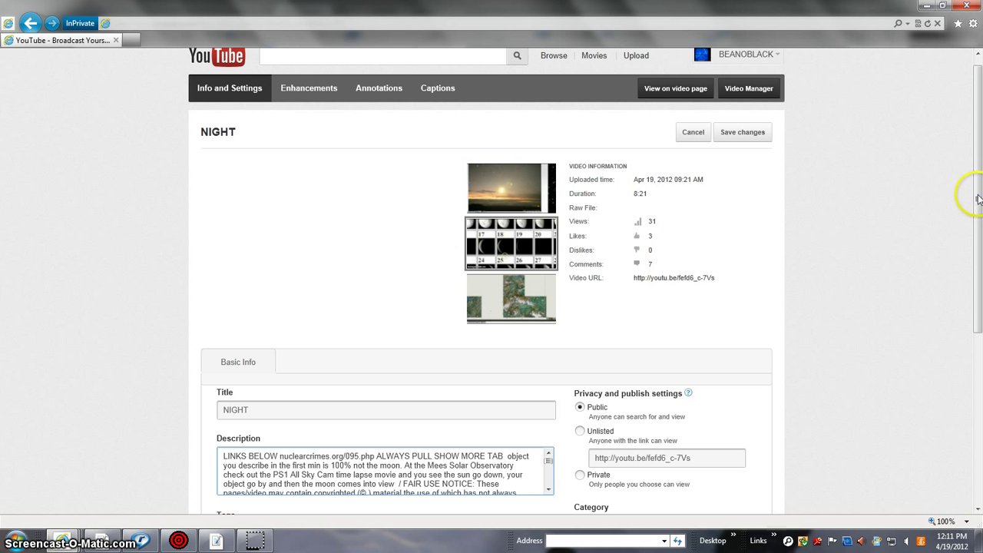
pyautogui.moveTo(976, 198)
pyautogui.mouseDown()
pyautogui.moveTo(979, 235)
pyautogui.moveTo(979, 182)
pyautogui.mouseUp()
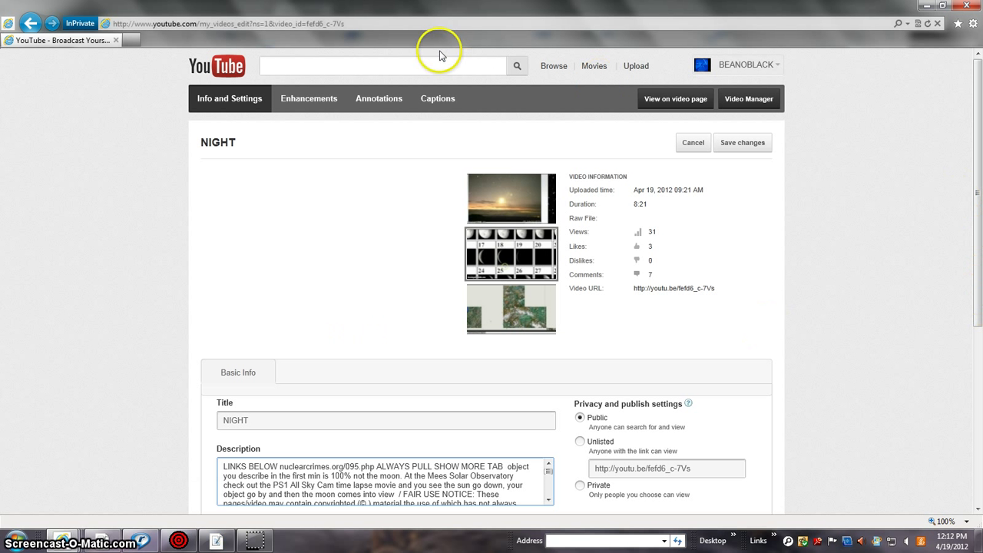
pyautogui.click(363, 23)
pyautogui.press('BackSpace')
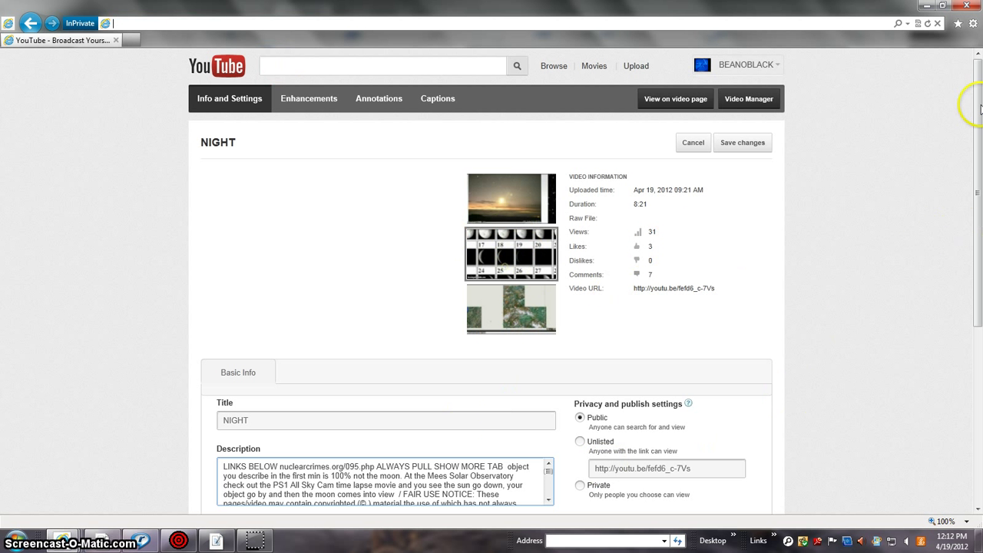
pyautogui.moveTo(977, 114)
pyautogui.mouseDown()
pyautogui.moveTo(978, 194)
pyautogui.moveTo(979, 133)
pyautogui.mouseUp()
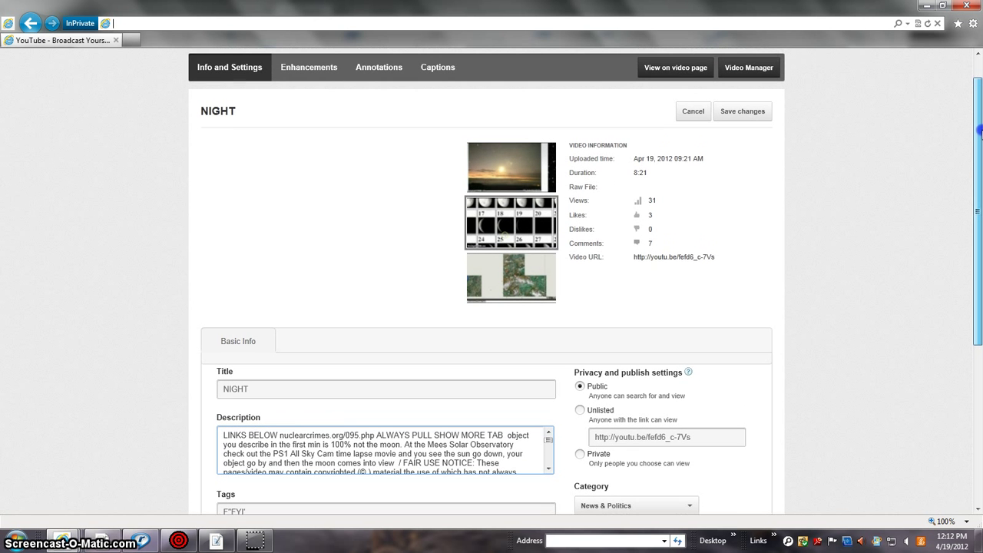